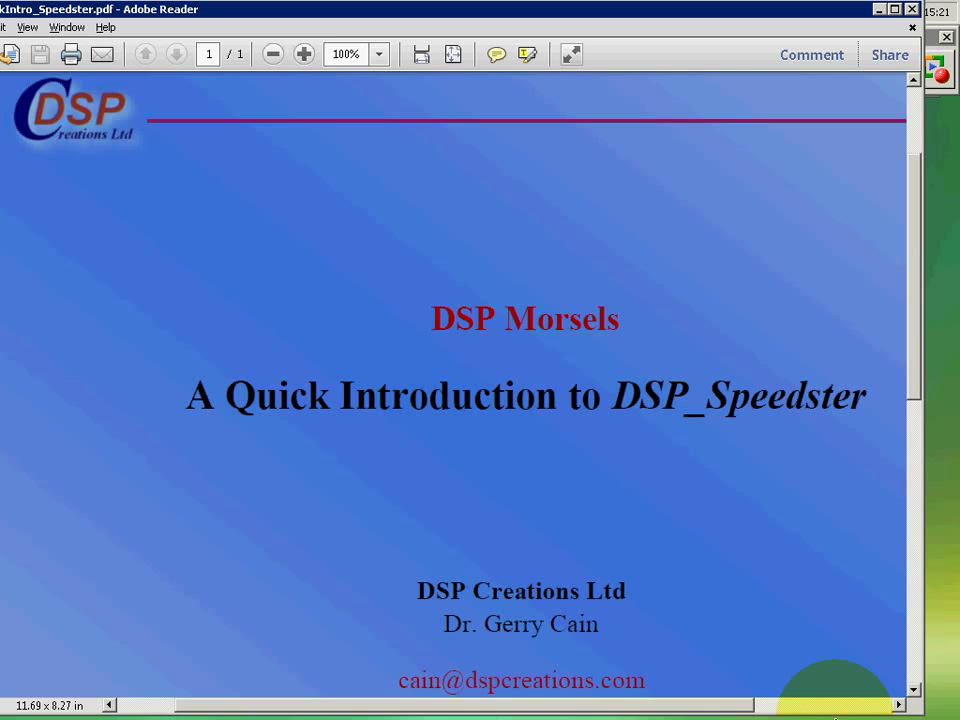
Minimize the DSP_Speedster introduction PDF in Adobe Reader to uncover MATLAB.
click(879, 10)
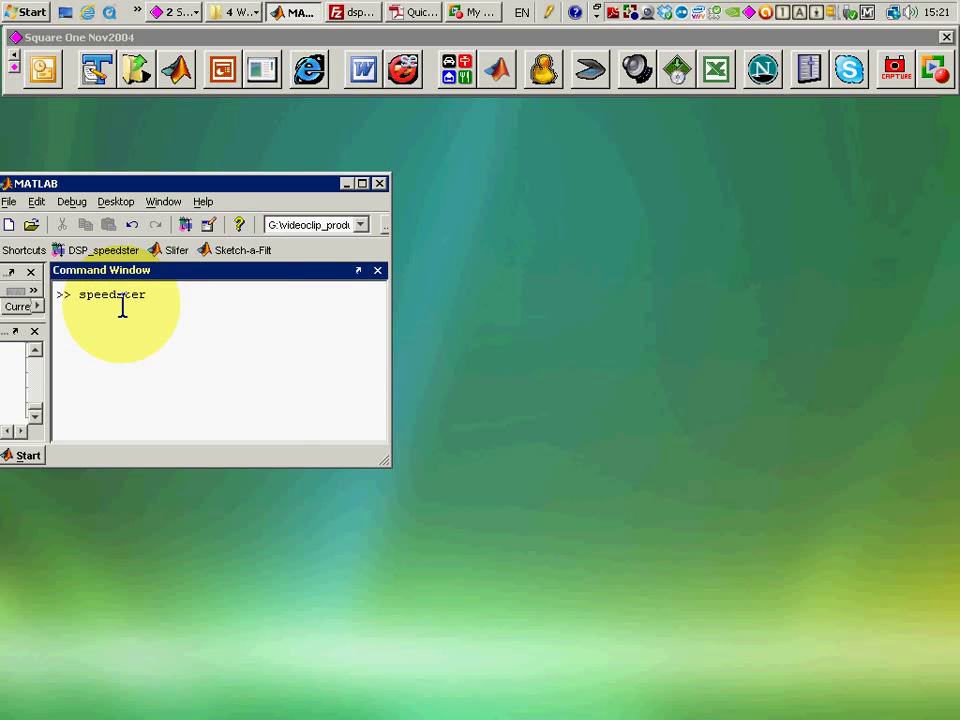
Run the speedster command to launch the DSP_Speedster library at a 20000 Hz sampling rate.
key(Return)
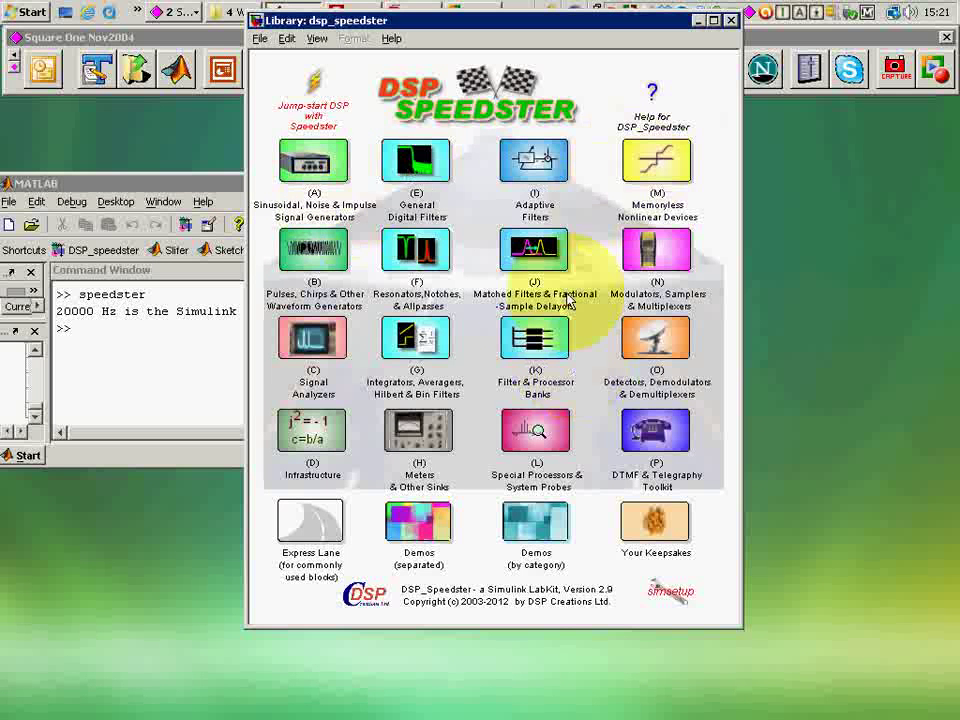
double_click(343, 168)
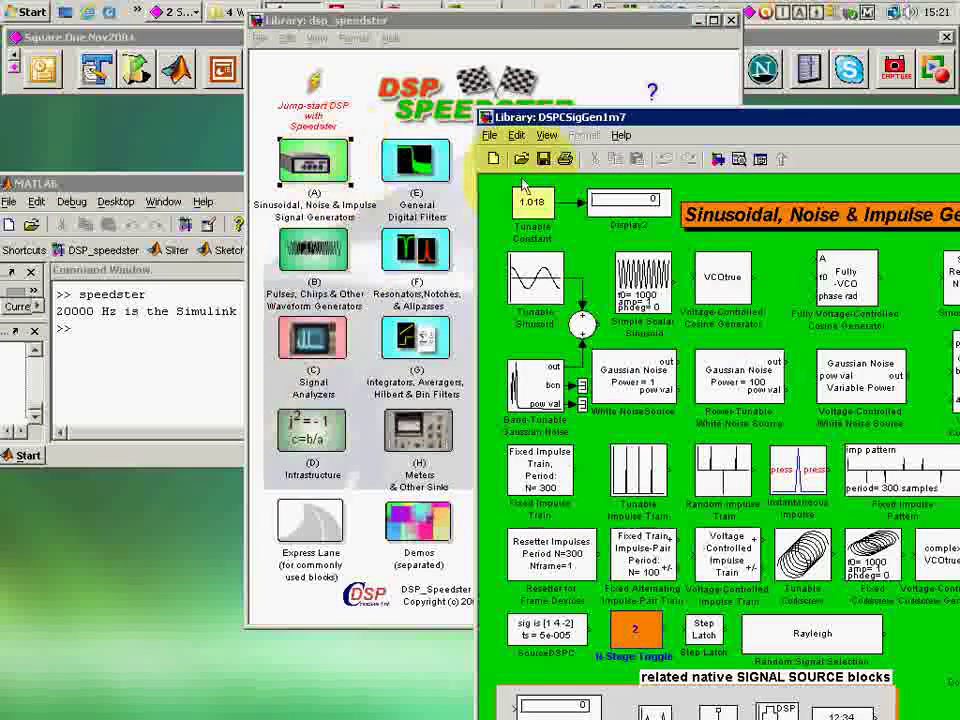
drag(520, 117, 372, 67)
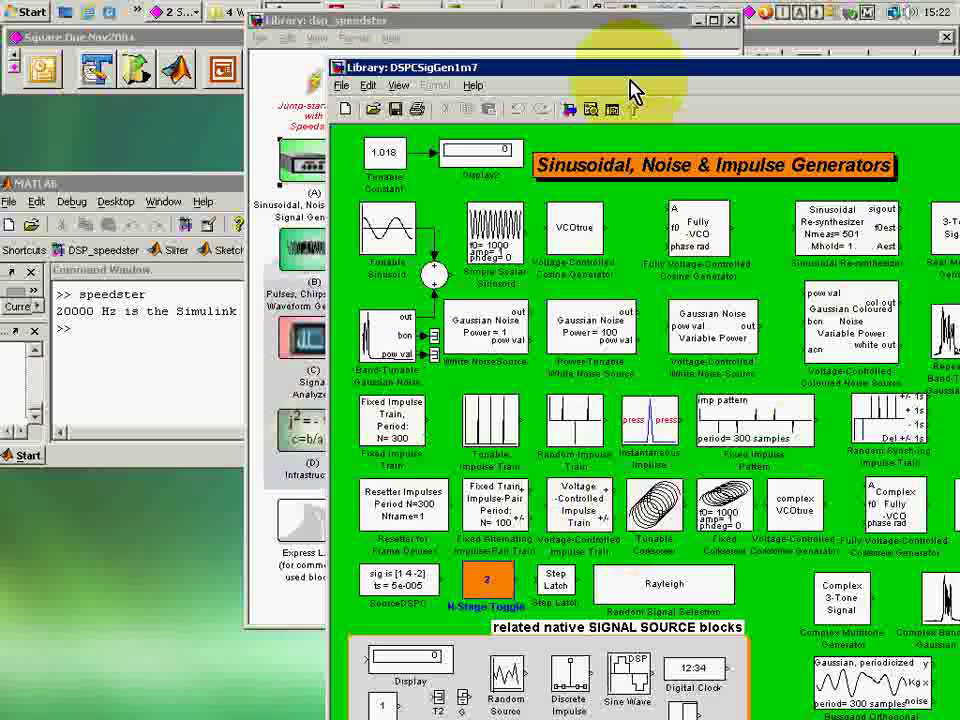
drag(560, 67, 503, 0)
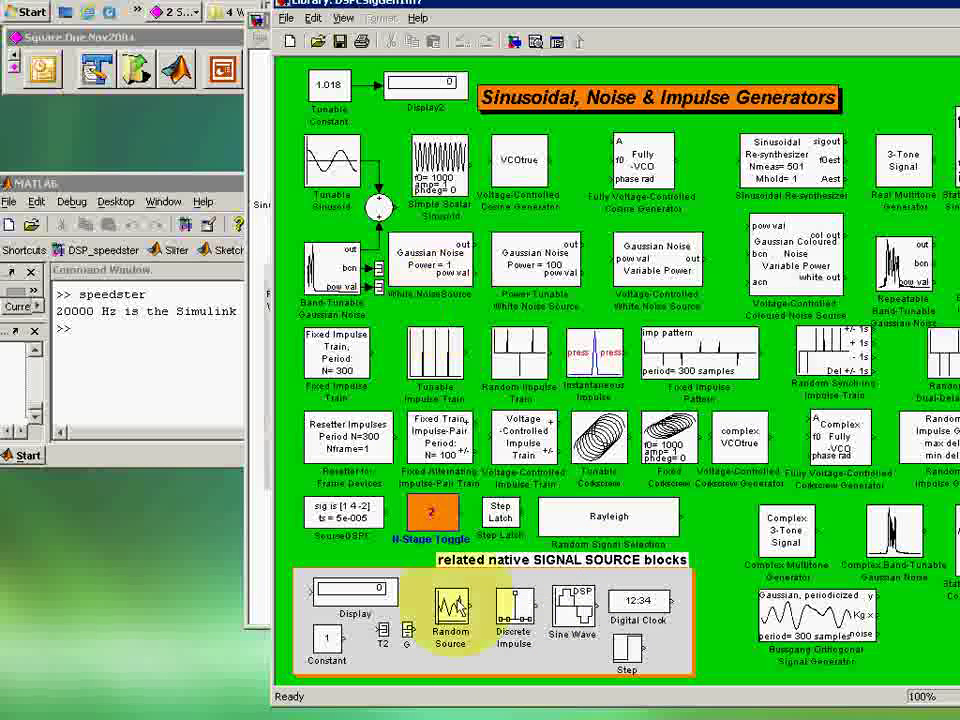
drag(405, 10, 435, 16)
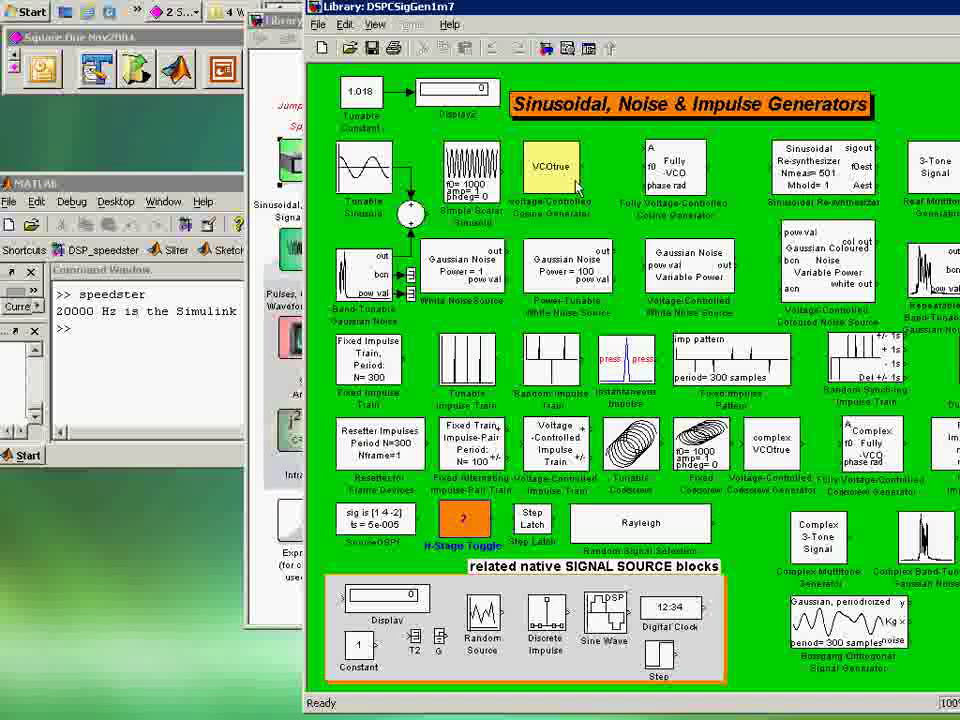
click(314, 8)
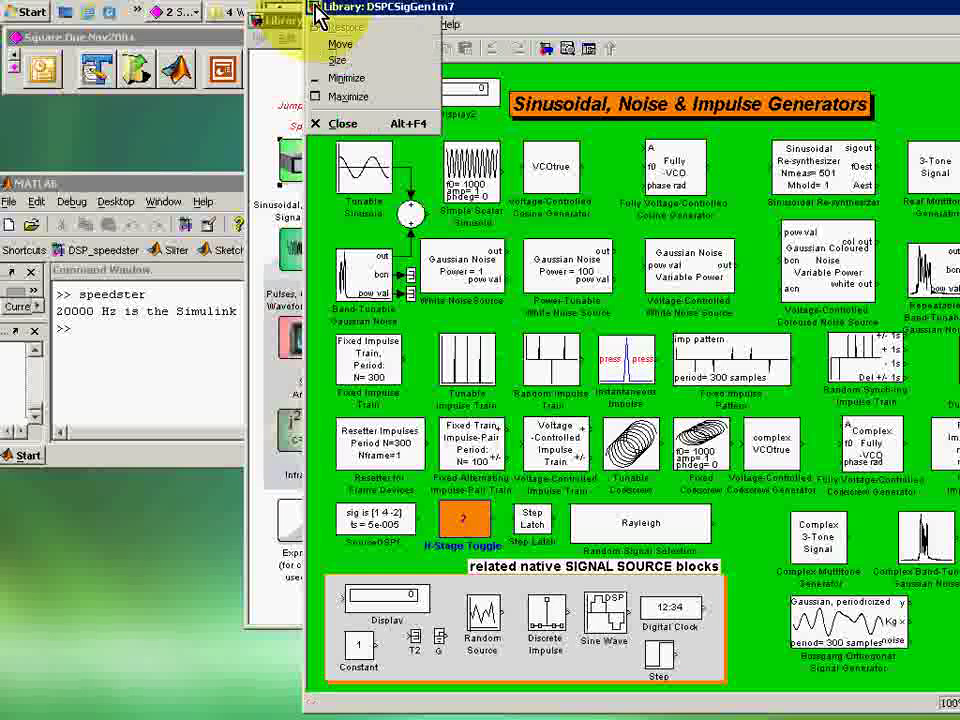
Close the generators library and open the separated Demos library (DSPCdemosm7).
click(364, 128)
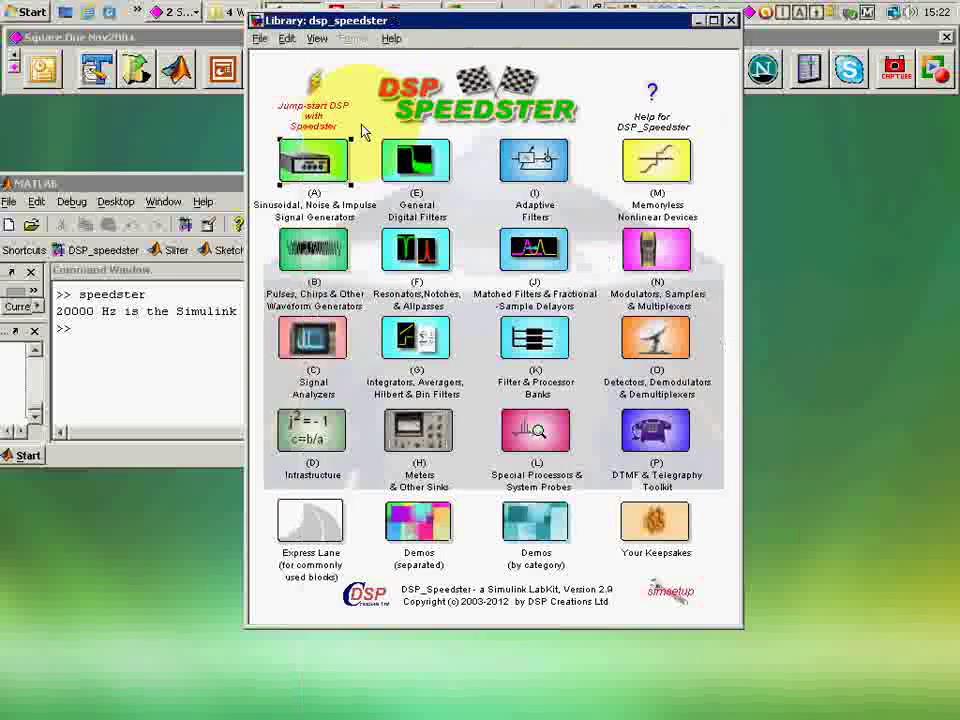
drag(528, 30, 626, 23)
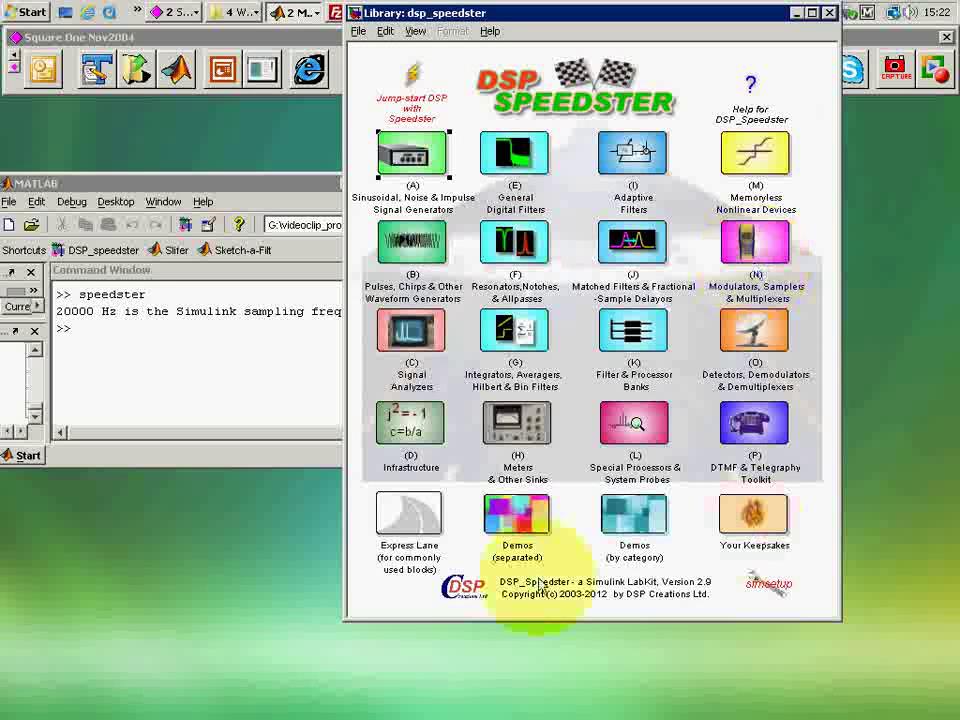
click(520, 522)
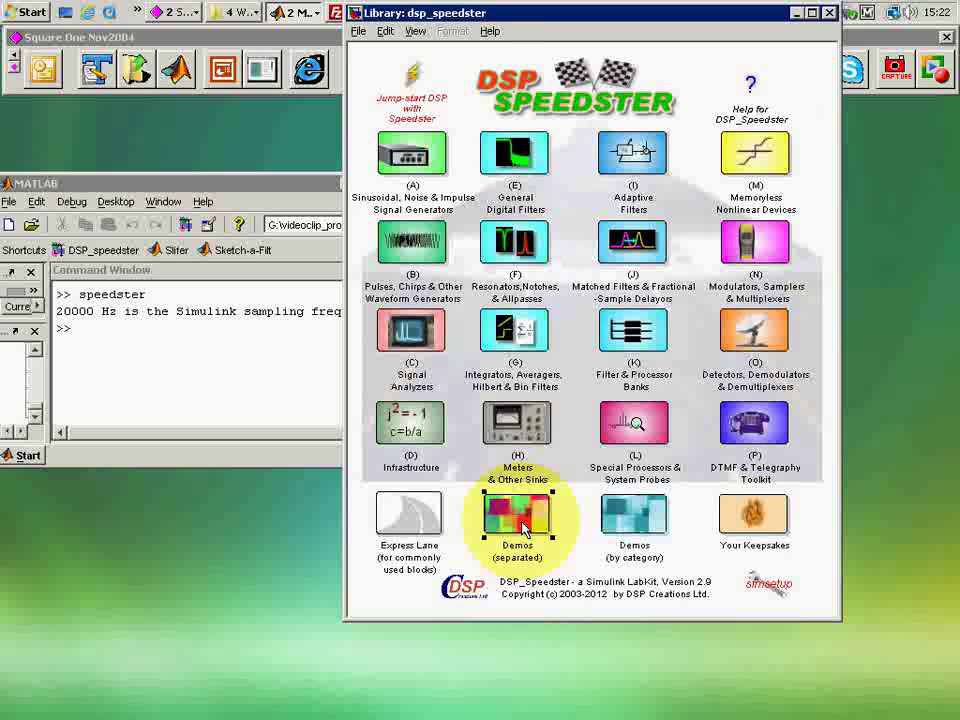
double_click(522, 525)
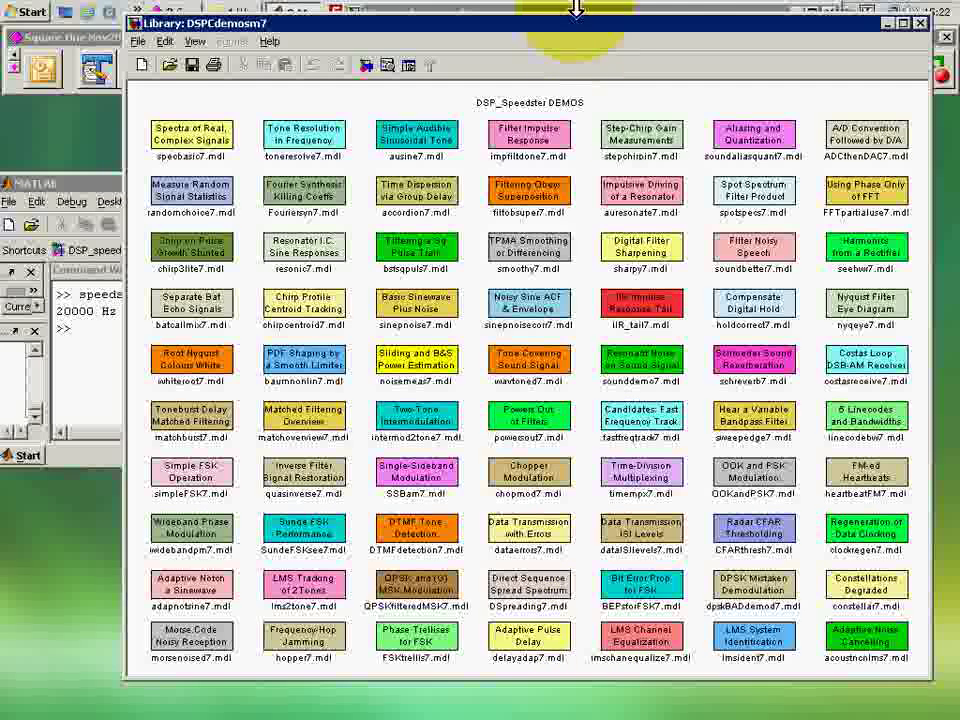
drag(581, 24, 707, 3)
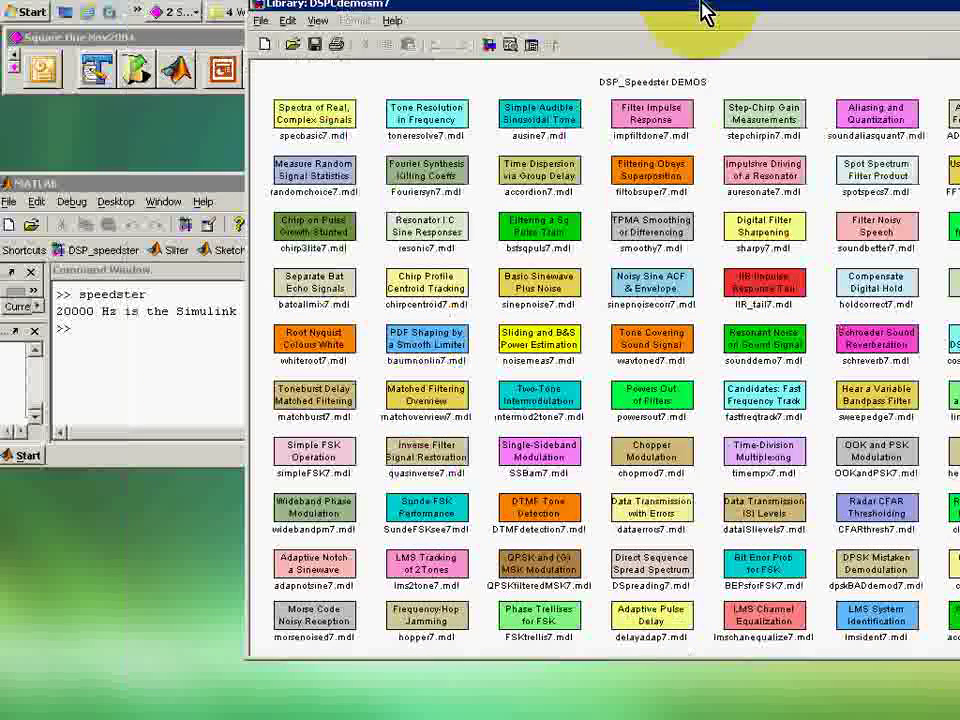
Open the Filter Impulse Response demo (impfiltdone7) and arrange the library and model windows.
double_click(648, 122)
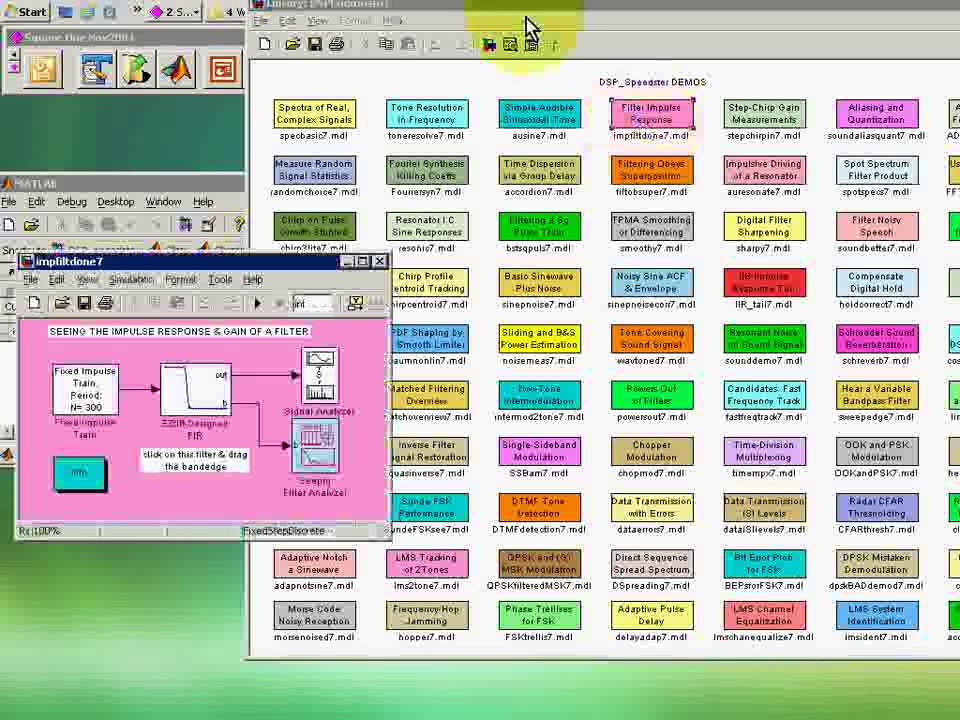
click(499, 28)
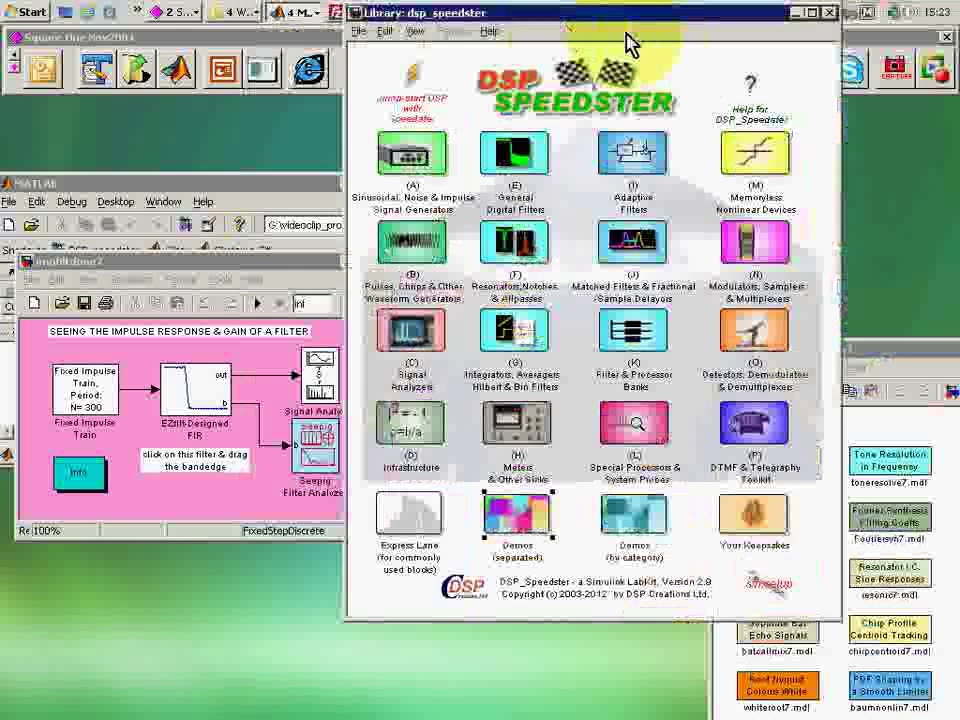
drag(628, 43, 959, 252)
click(239, 264)
drag(239, 270, 328, 164)
click(148, 330)
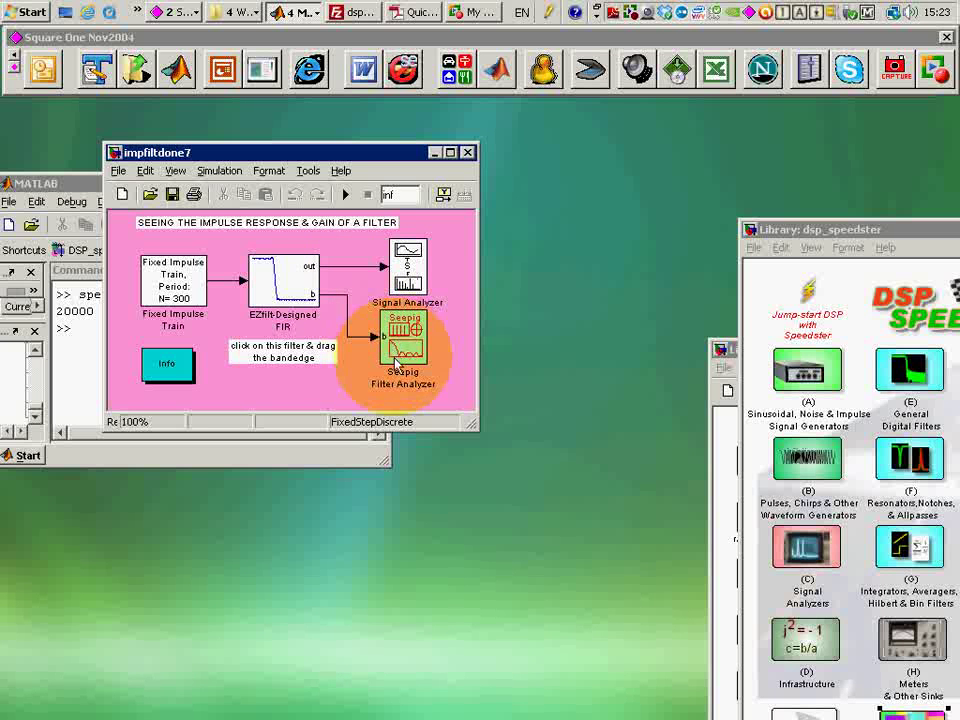
mouse_move(402, 350)
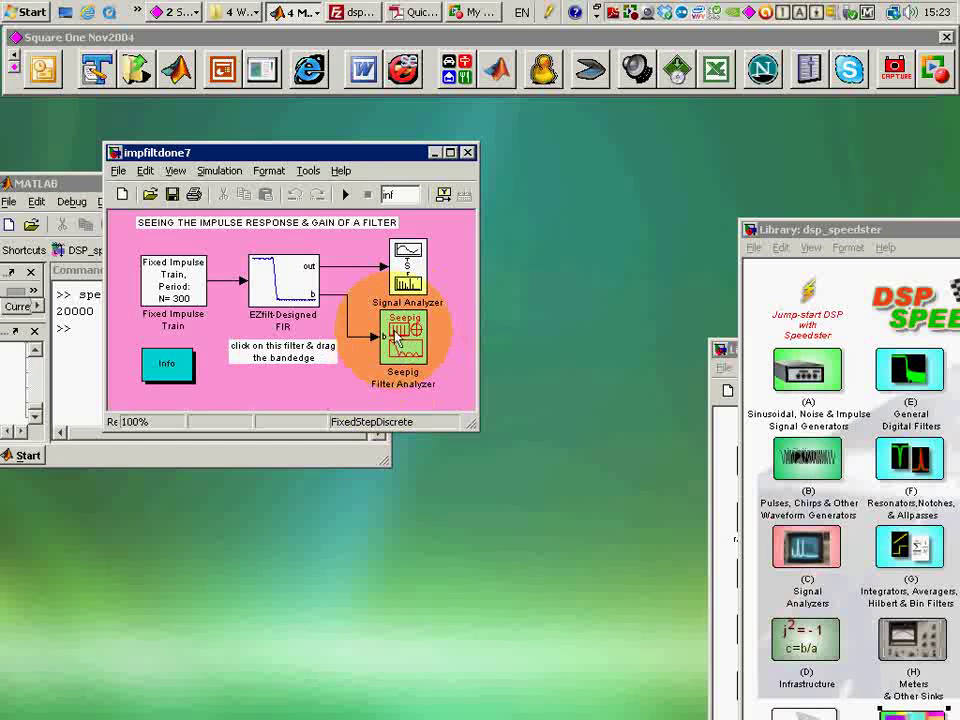
Start the impfiltdone7 simulation and bring up the EZfilt-Designed FIR design window.
click(345, 195)
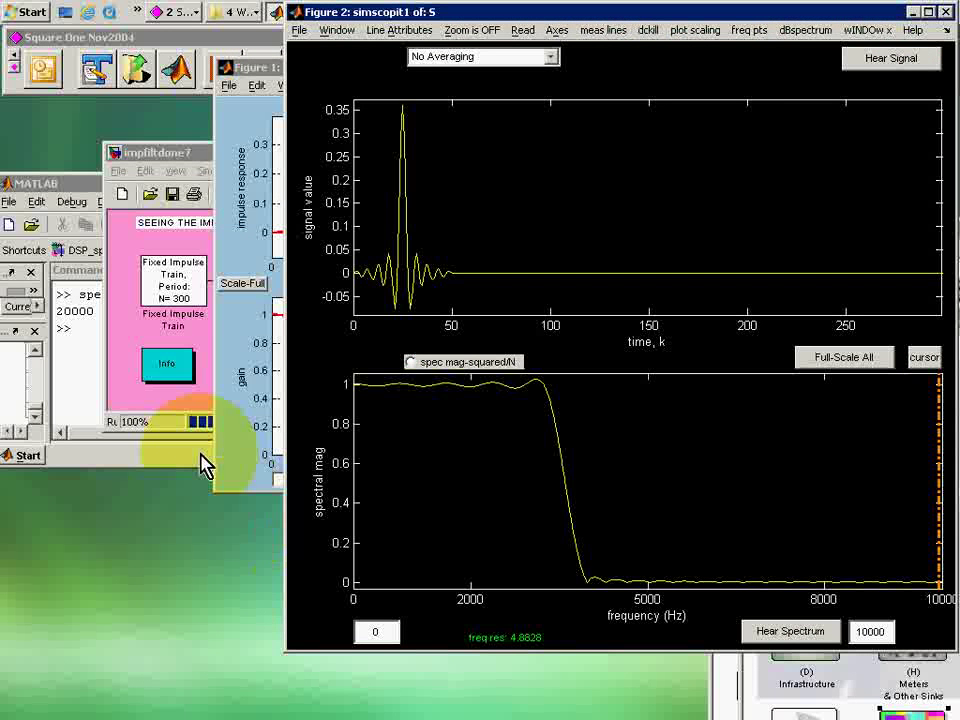
click(190, 400)
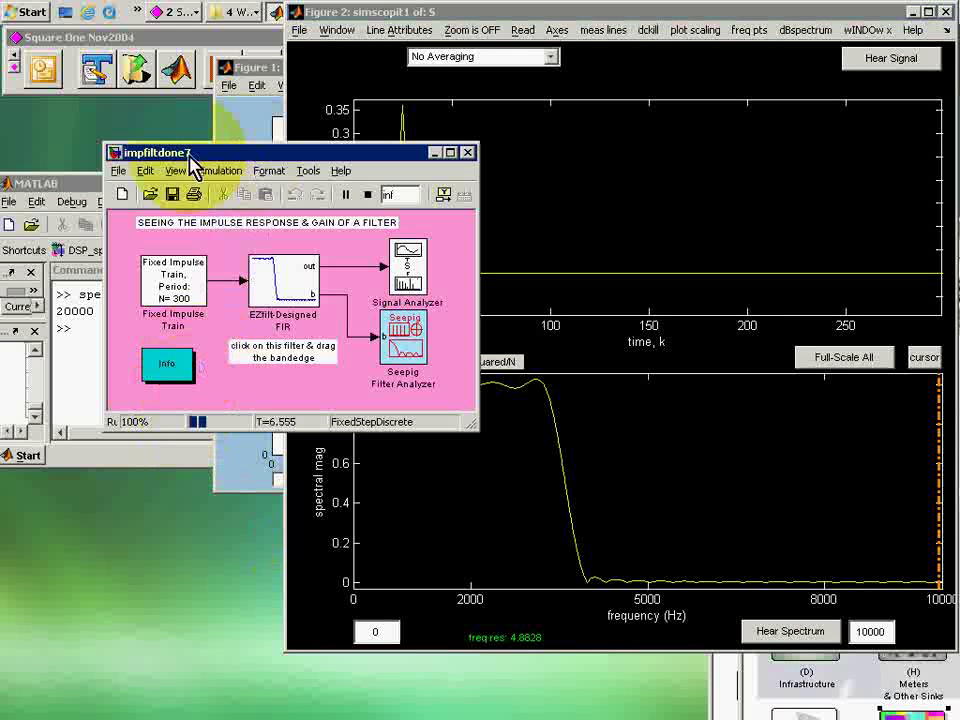
drag(193, 154, 102, 151)
double_click(199, 300)
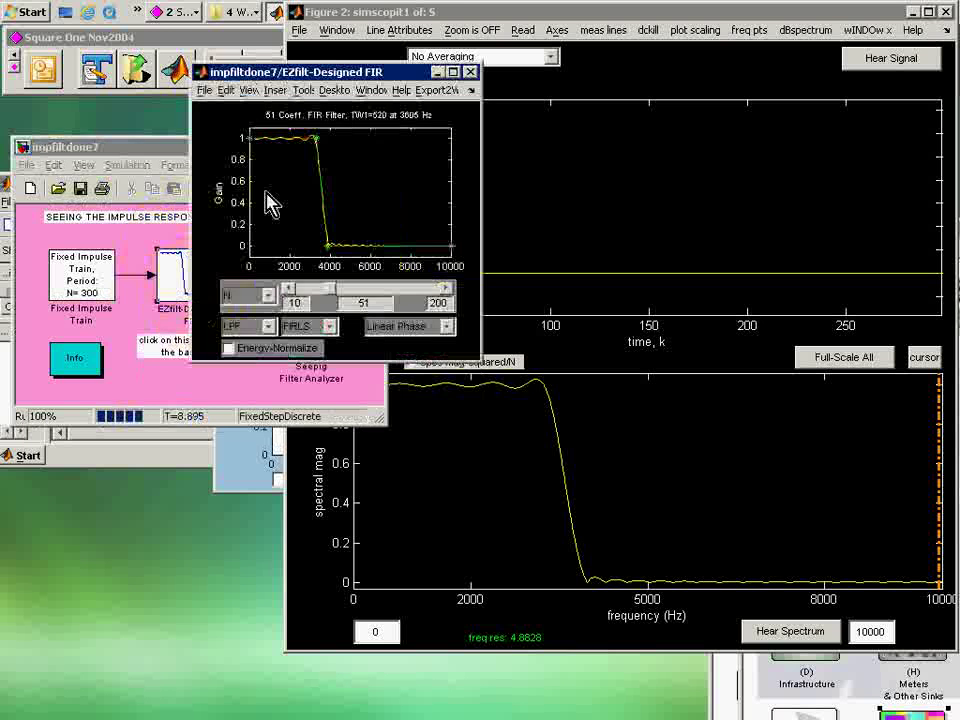
drag(278, 73, 96, 407)
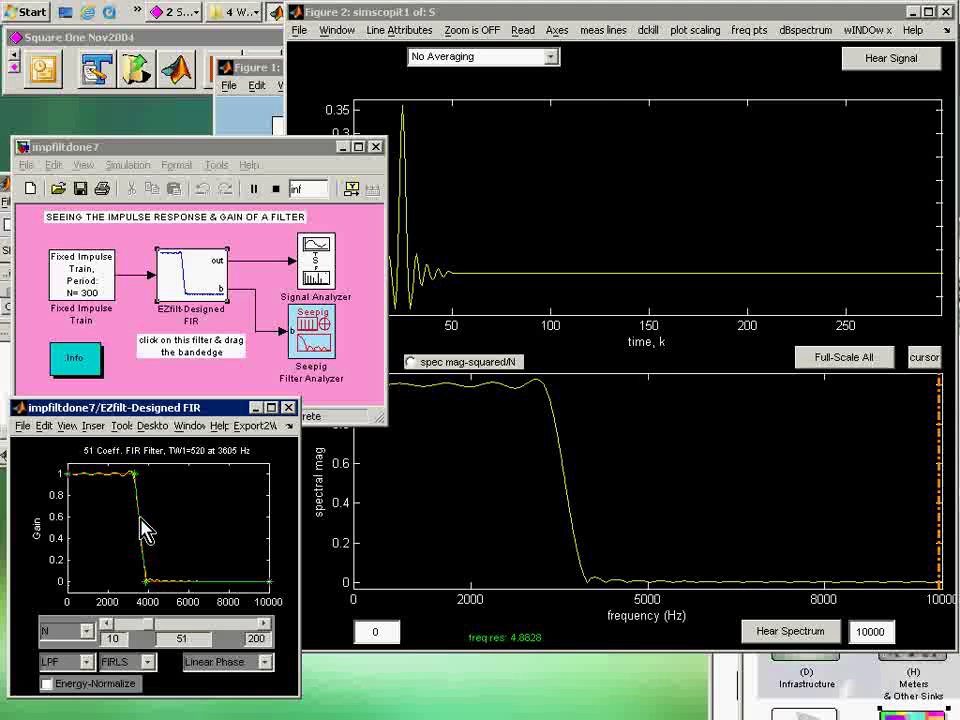
Drag the FIR band edge up to about 7047 Hz, sharpening the transition band.
drag(140, 518, 204, 540)
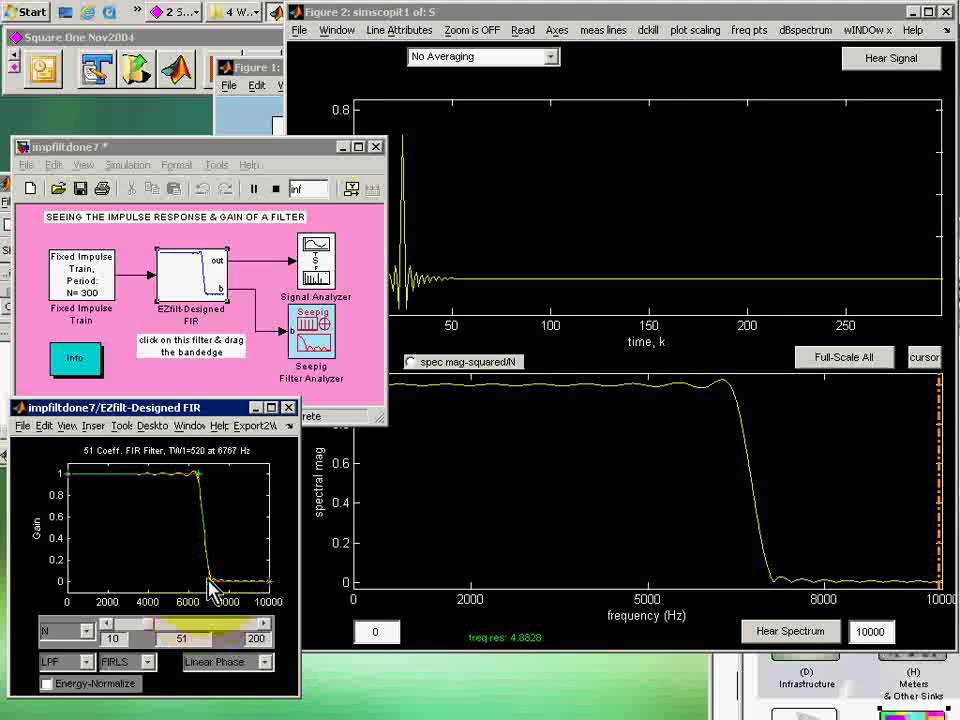
drag(210, 585, 198, 583)
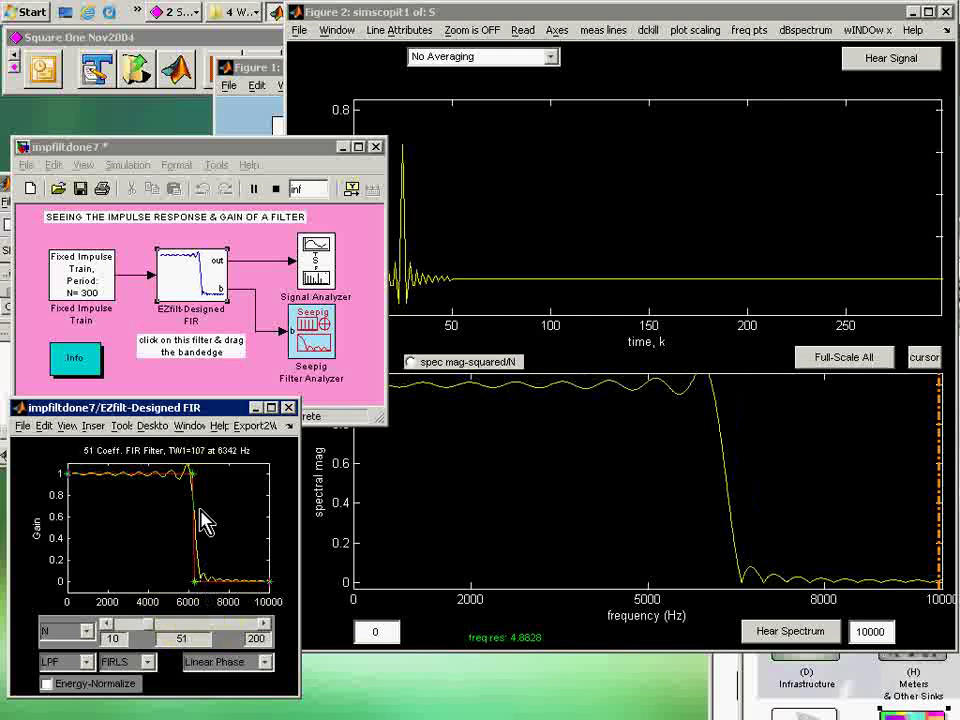
drag(200, 520, 214, 520)
drag(540, 14, 615, 14)
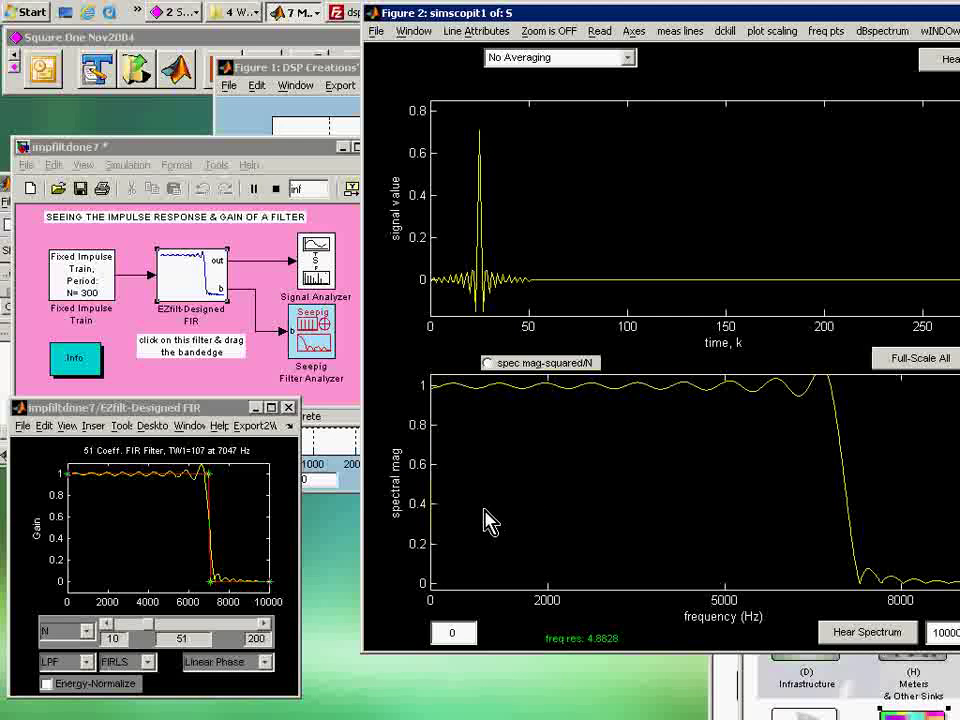
drag(372, 13, 632, 413)
Lower the FIR band edge to about 5047 Hz in the filter design window.
click(306, 350)
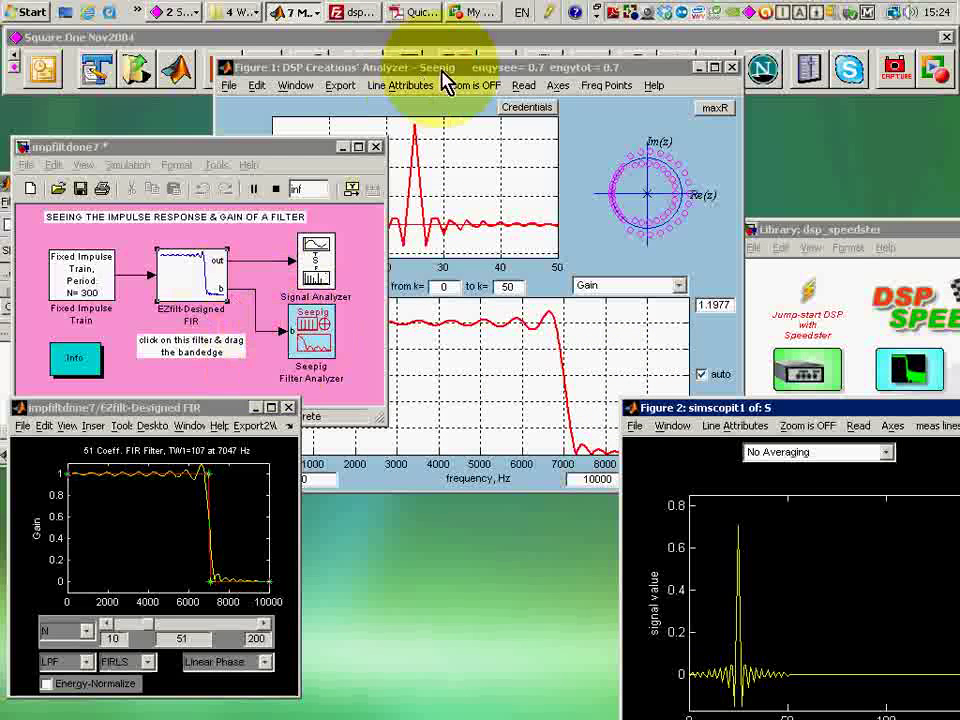
drag(448, 70, 562, 62)
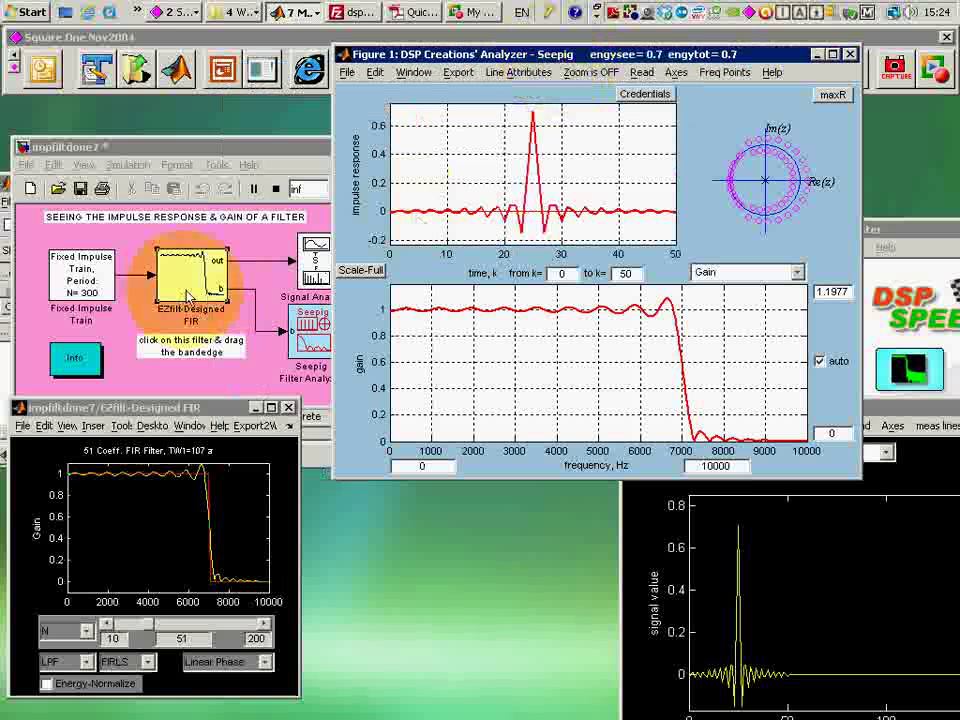
click(212, 532)
drag(212, 532, 171, 585)
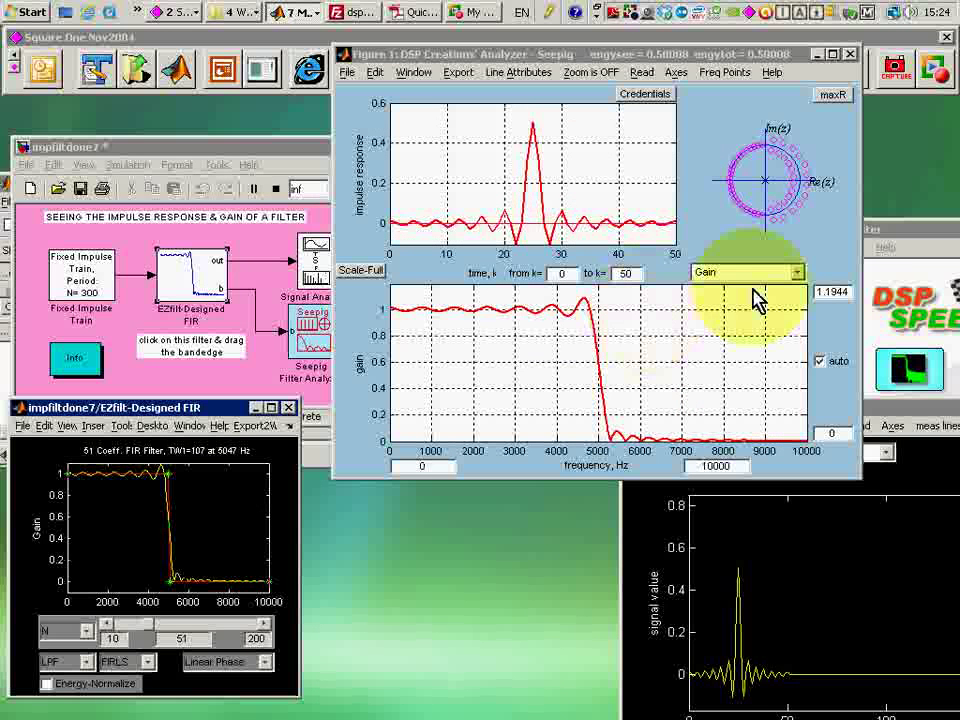
Switch the Seepig gain plot to dB Gain and briefly view the Credentials table.
click(796, 273)
click(777, 307)
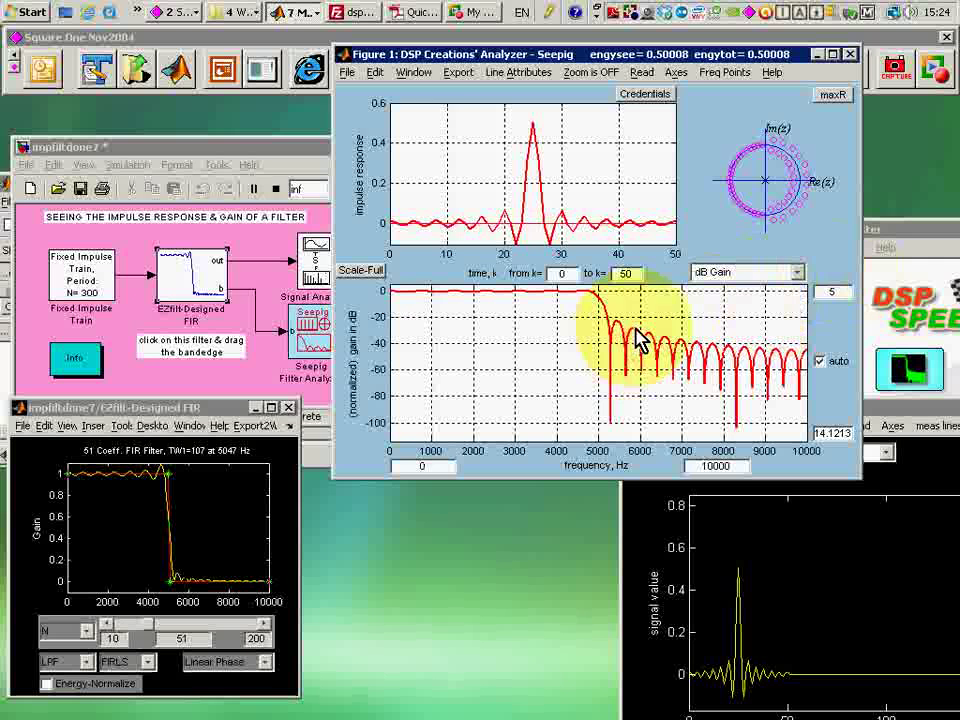
click(646, 96)
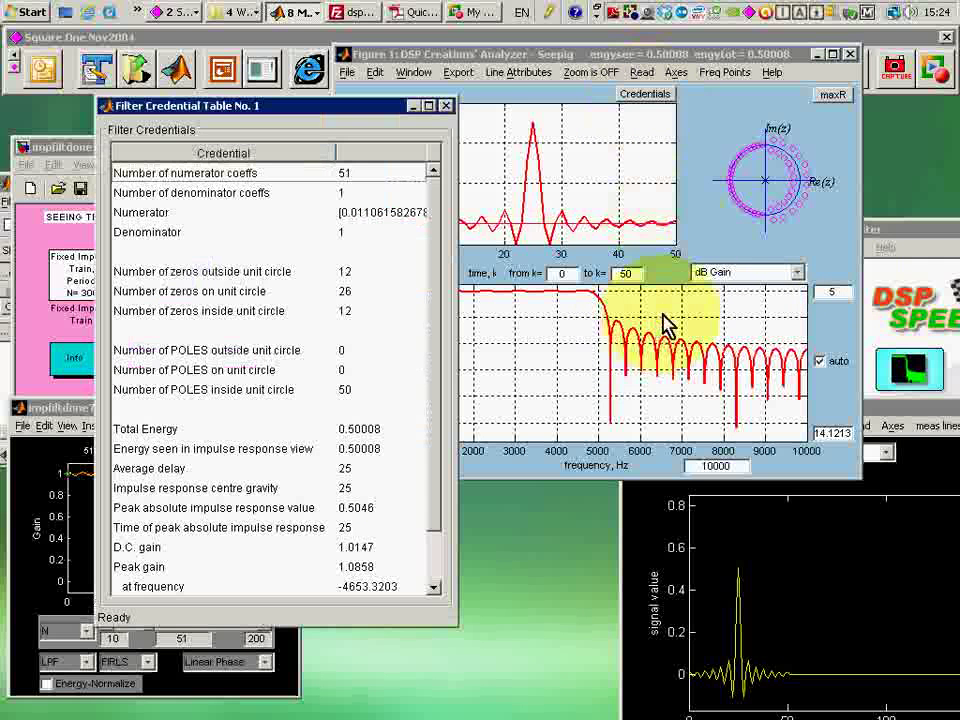
click(446, 106)
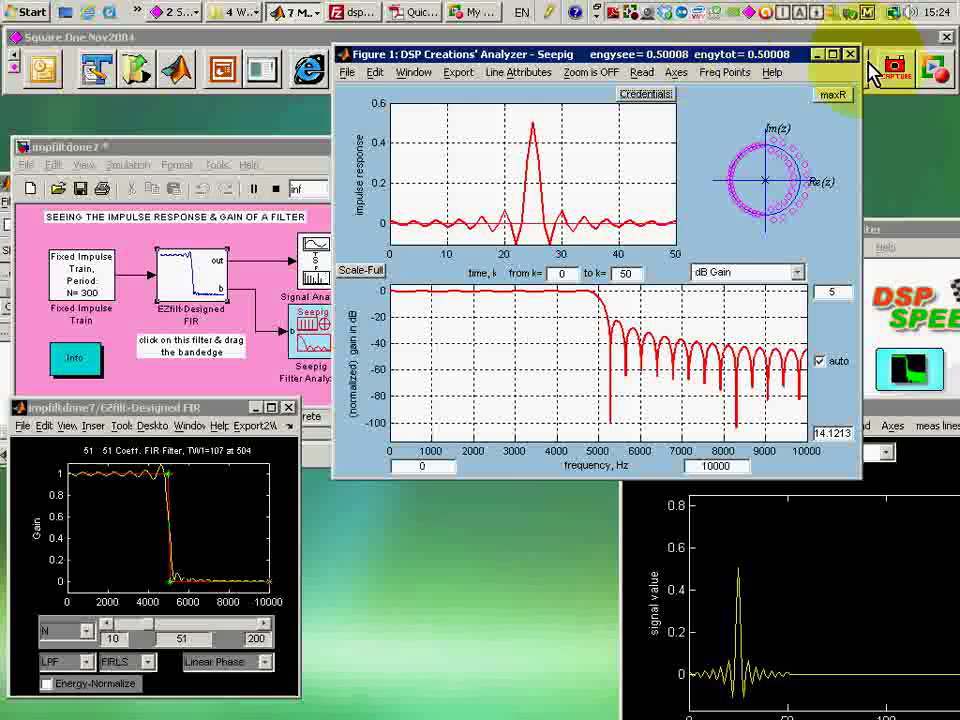
Close impfiltdone7 without saving and bring the DSP_Speedster library forward.
drag(718, 58, 893, 68)
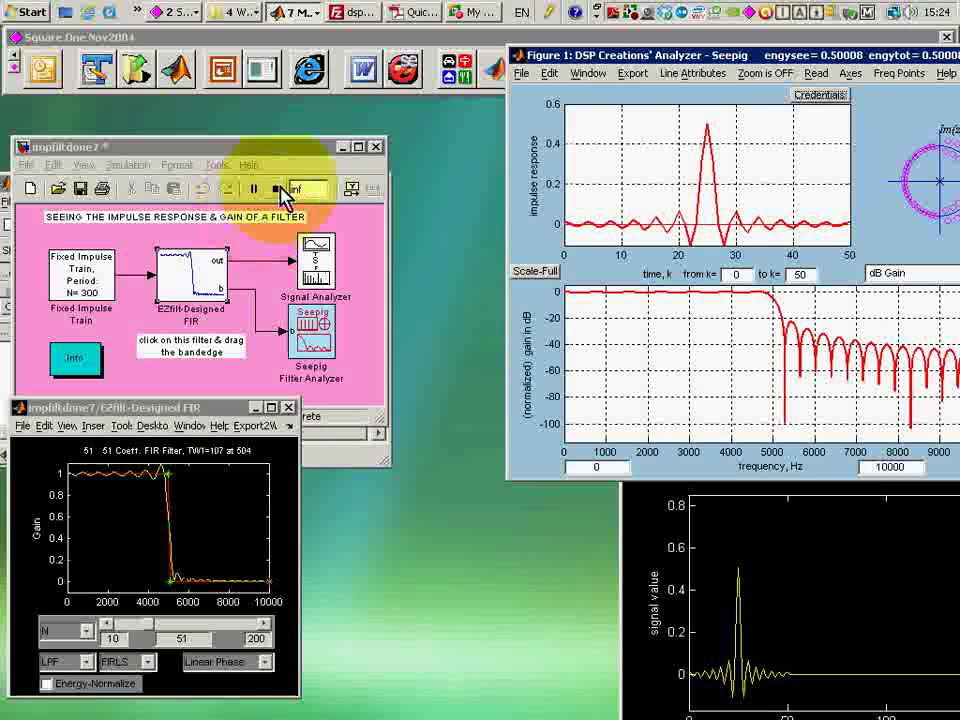
drag(591, 60, 624, 66)
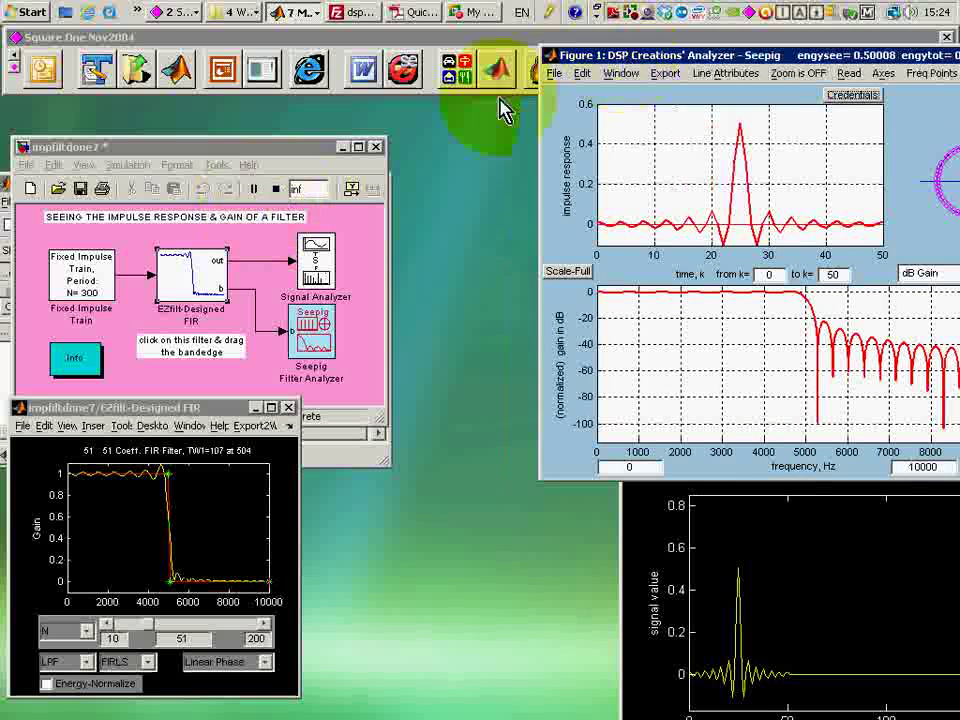
click(281, 189)
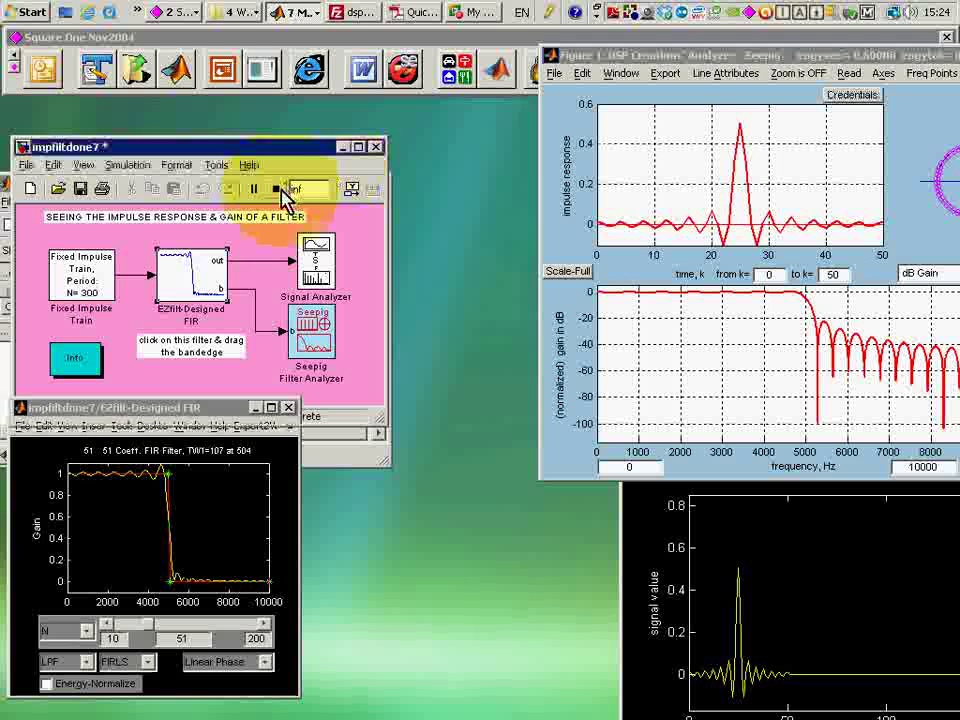
click(377, 148)
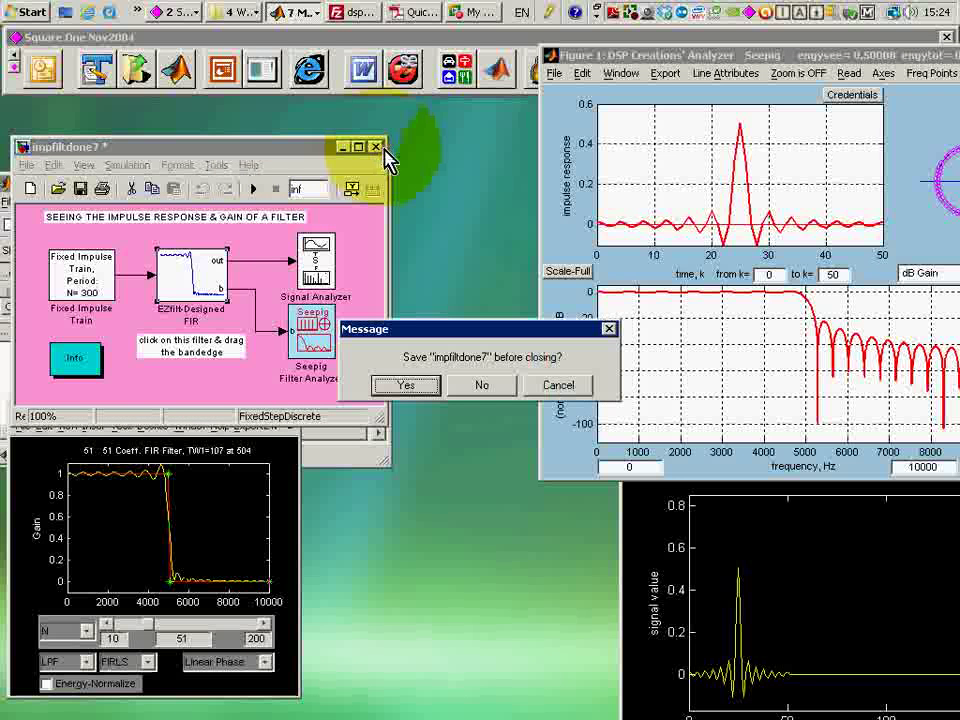
click(488, 387)
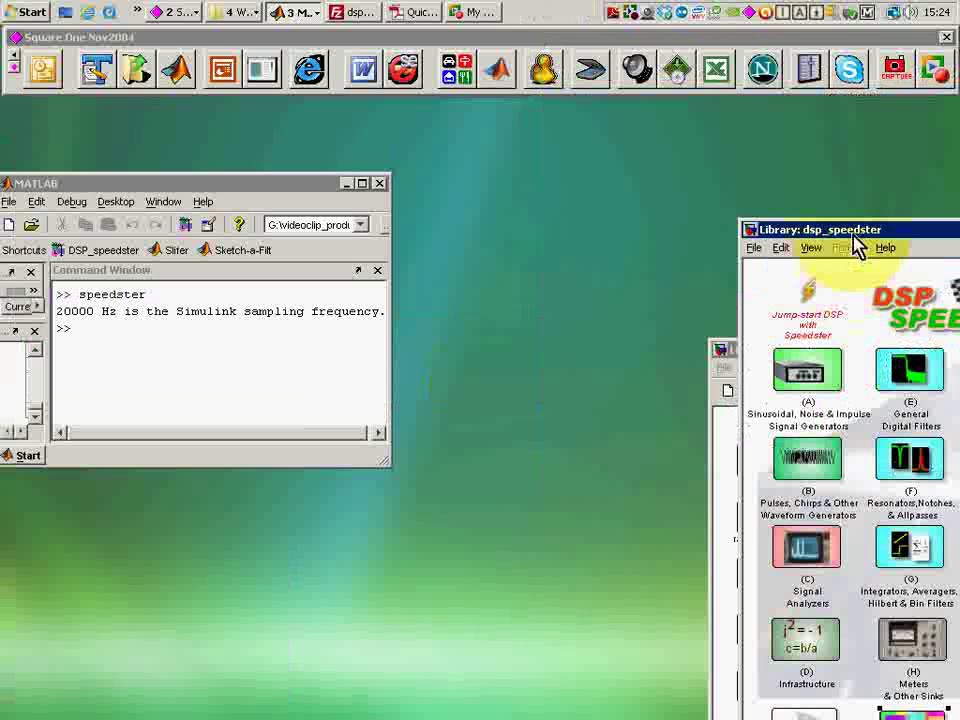
click(377, 14)
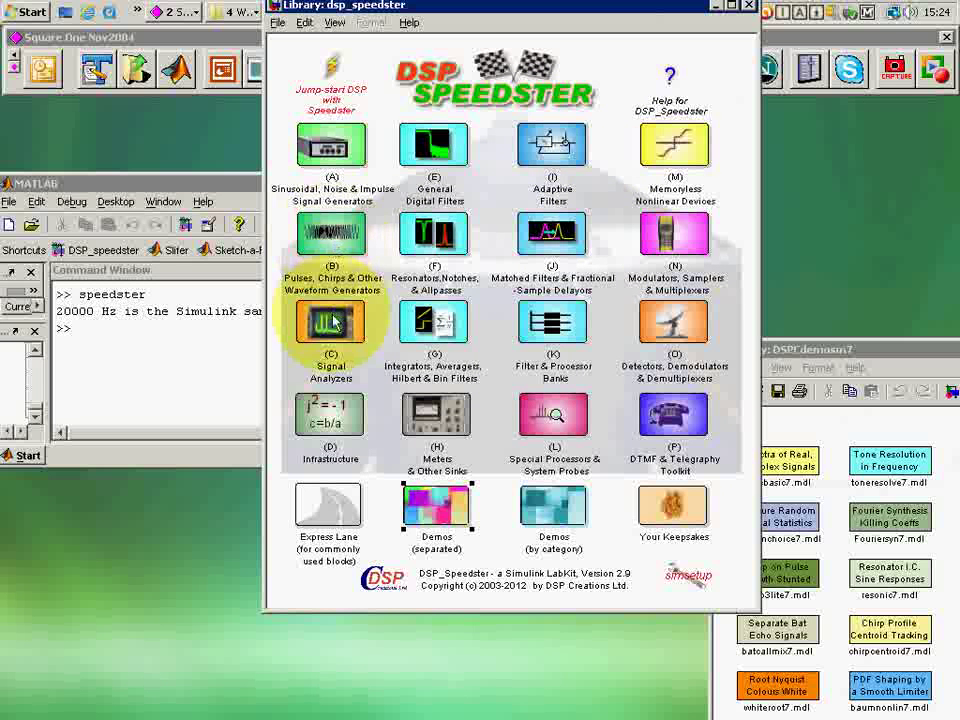
Open the Pulses, Chirps & Other Waveform Generators library and create a new, narrowed model window.
drag(498, 12, 644, 12)
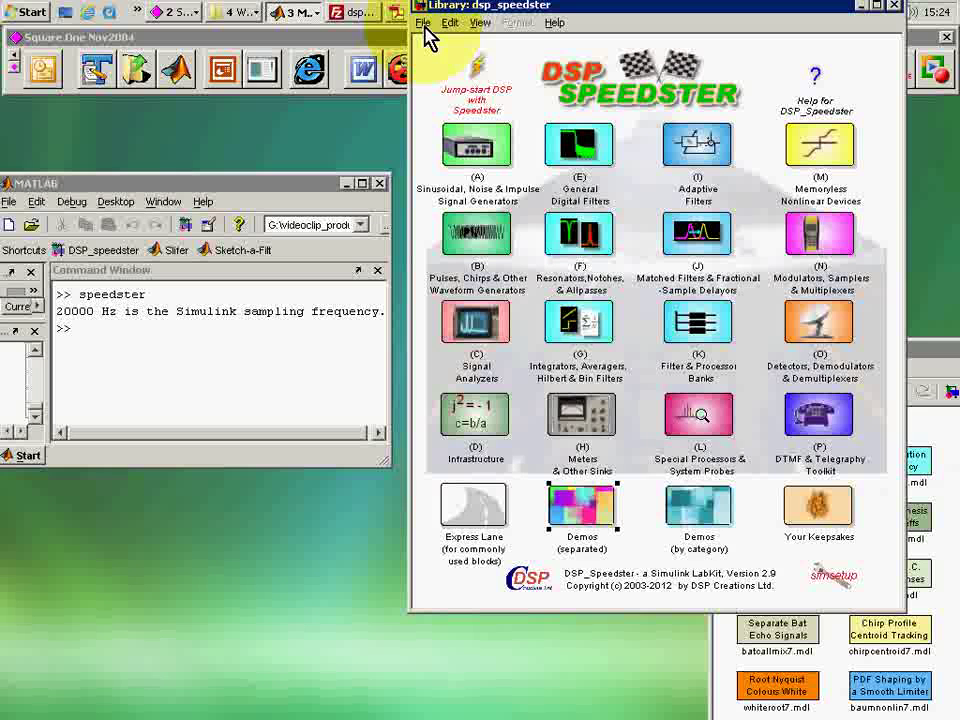
double_click(478, 238)
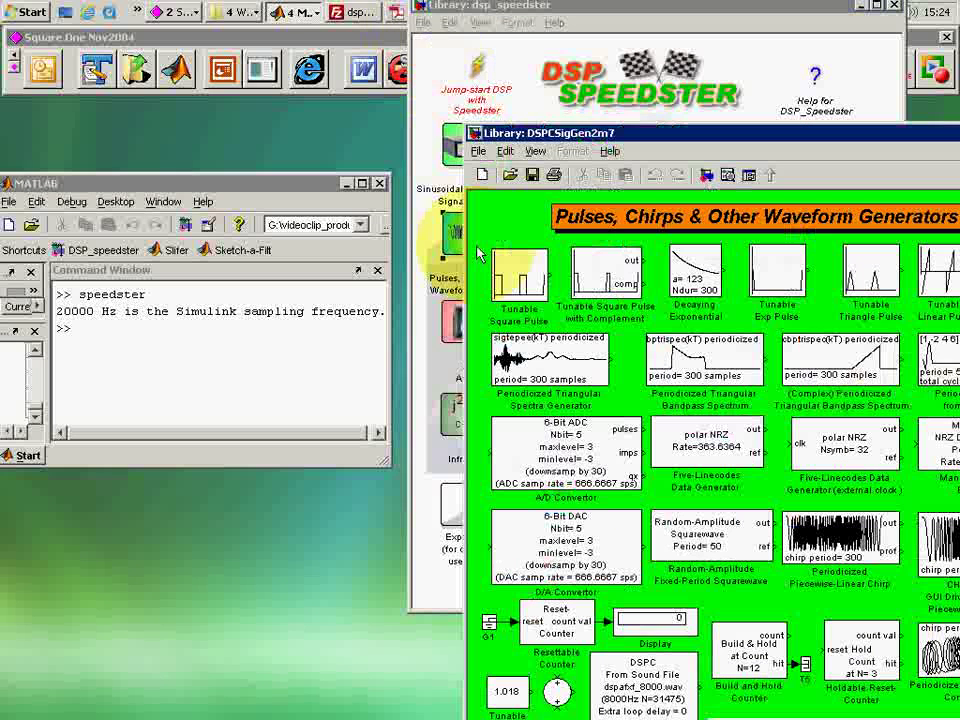
click(482, 174)
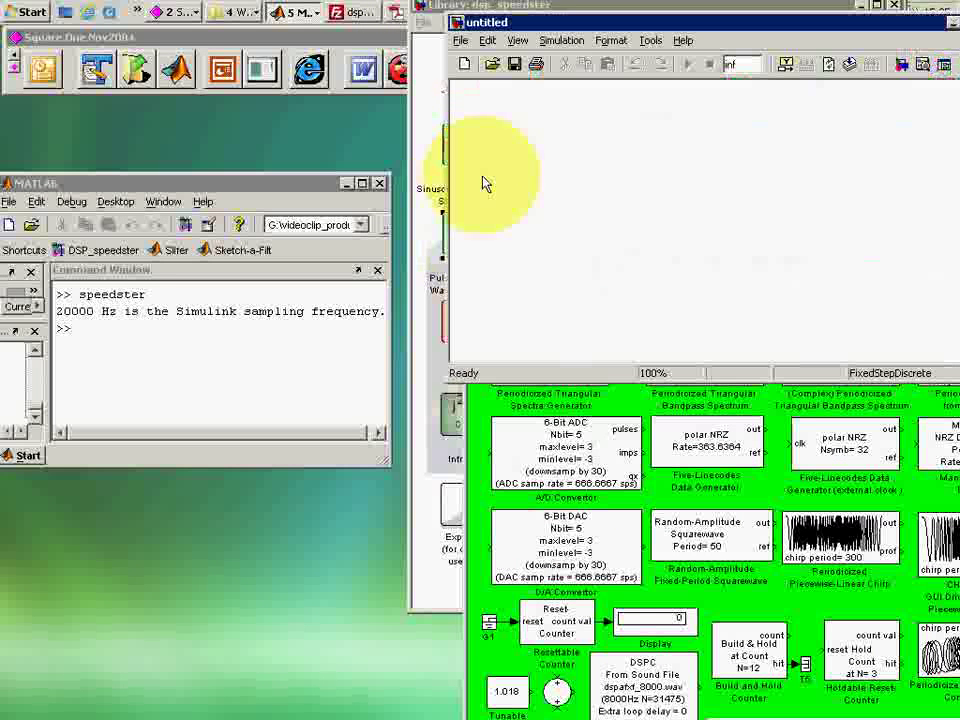
drag(537, 30, 115, 84)
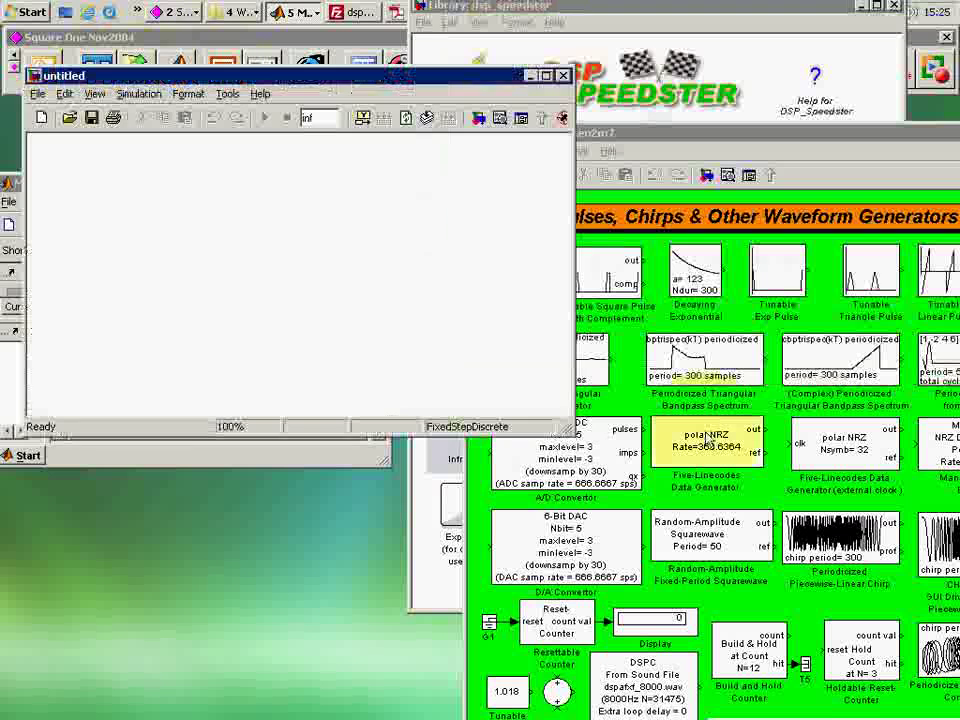
drag(563, 432, 405, 432)
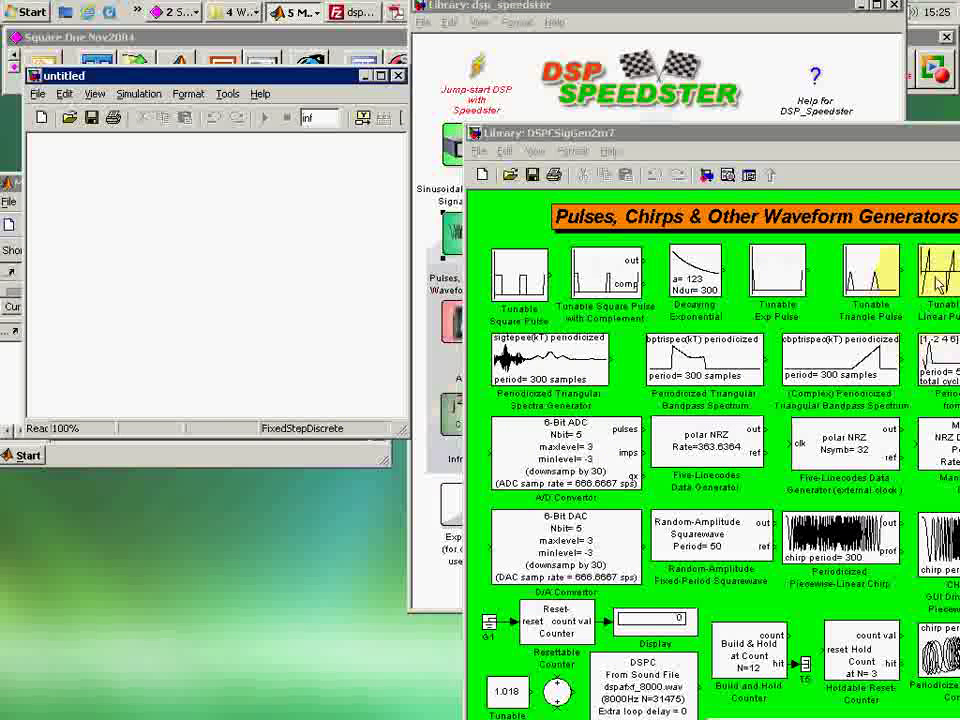
Drag a Tunable Linear Pulse block into the untitled model and position it.
drag(938, 285, 160, 195)
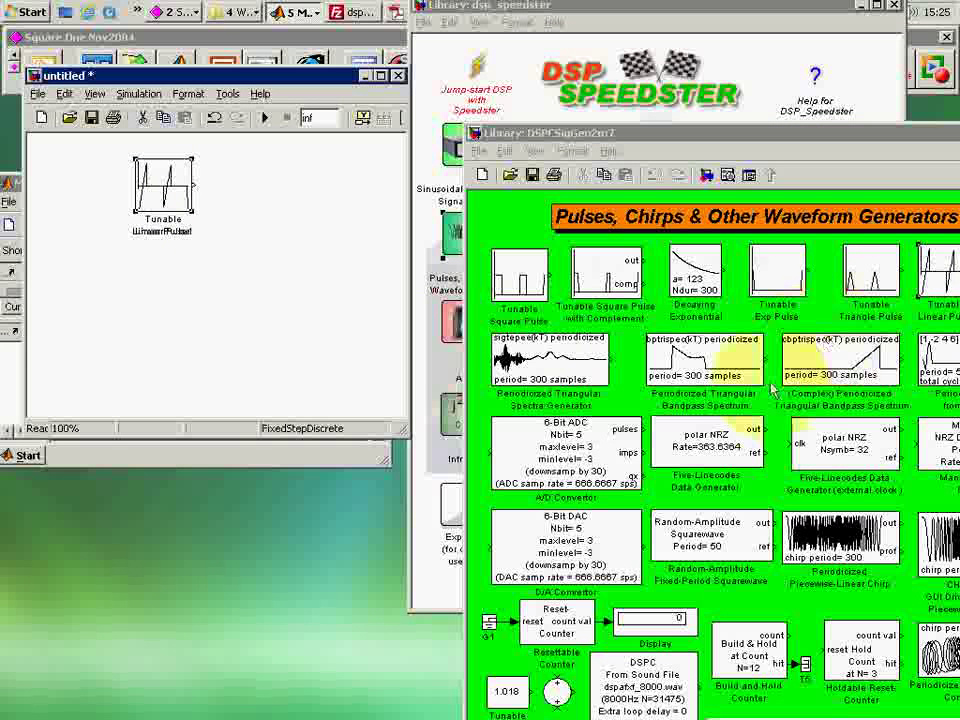
click(350, 310)
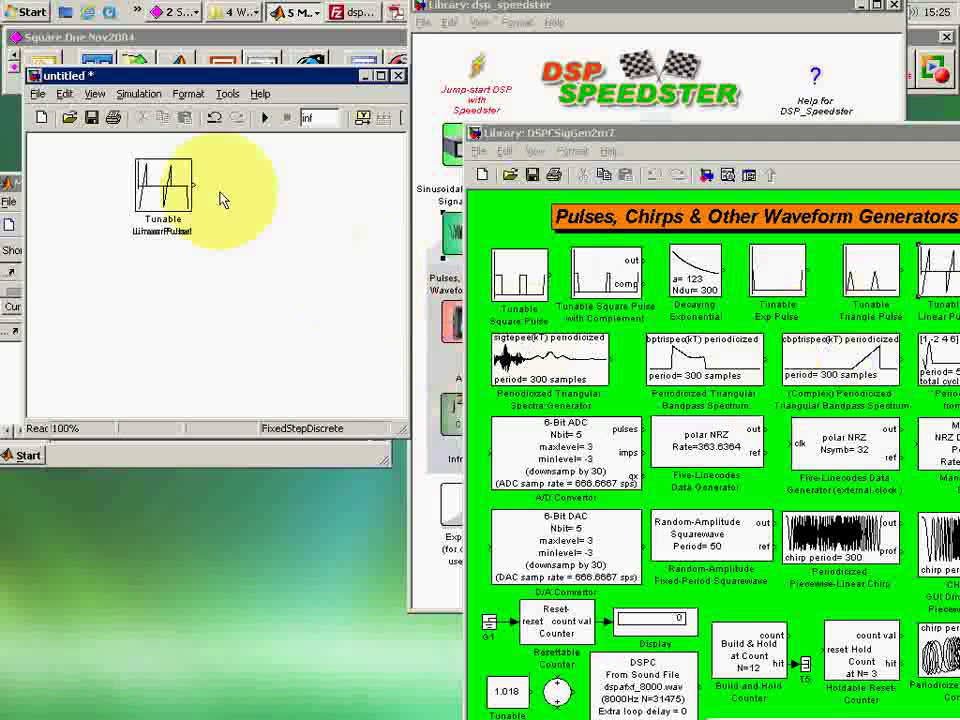
drag(222, 200, 261, 214)
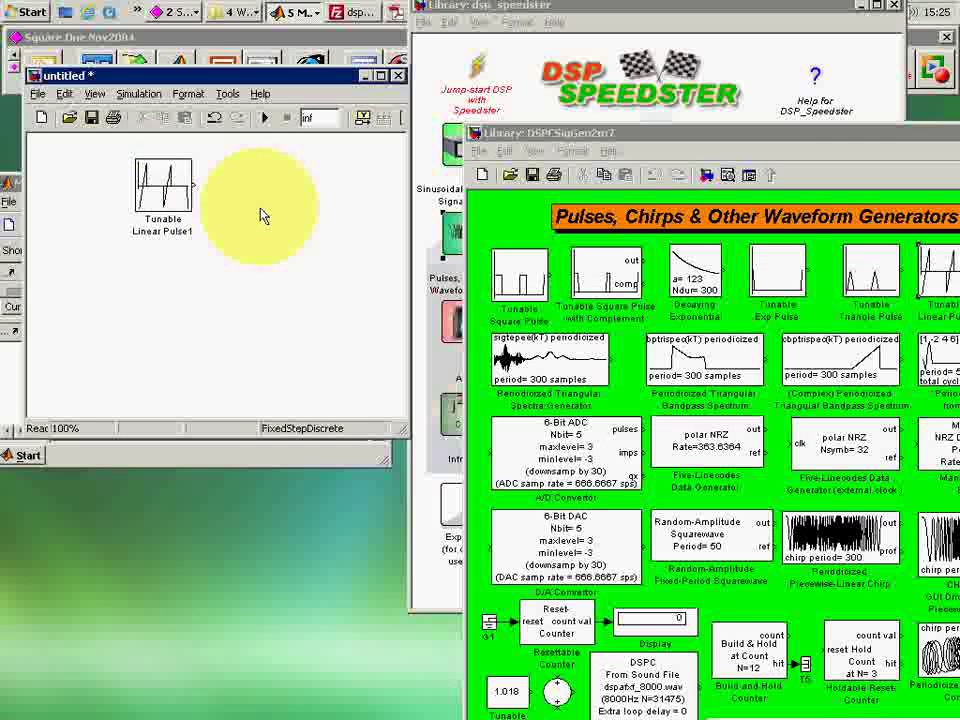
click(742, 160)
drag(600, 133, 810, 370)
click(280, 343)
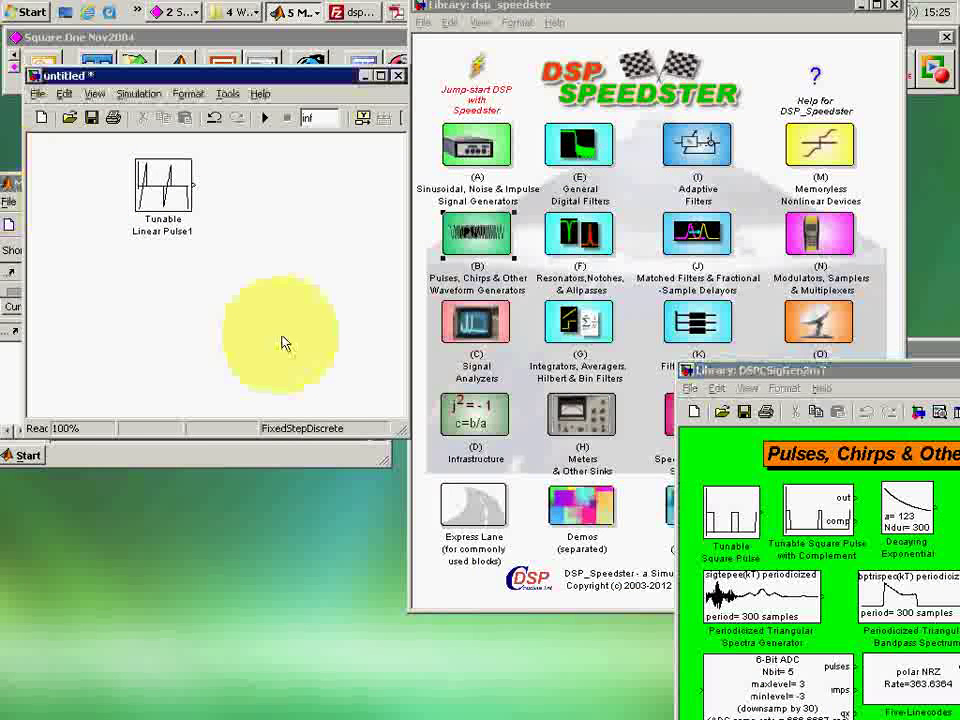
drag(160, 199, 150, 228)
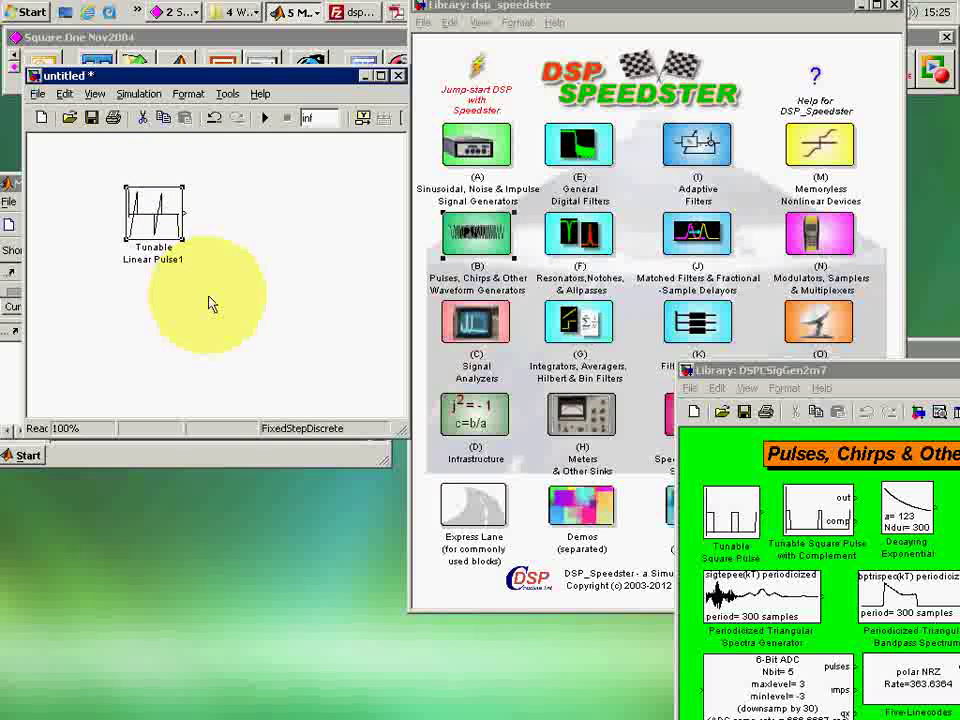
Add a Signal Analyzer from the Signal Analyzers library and wire Tunable Linear Pulse1's output to it.
double_click(485, 325)
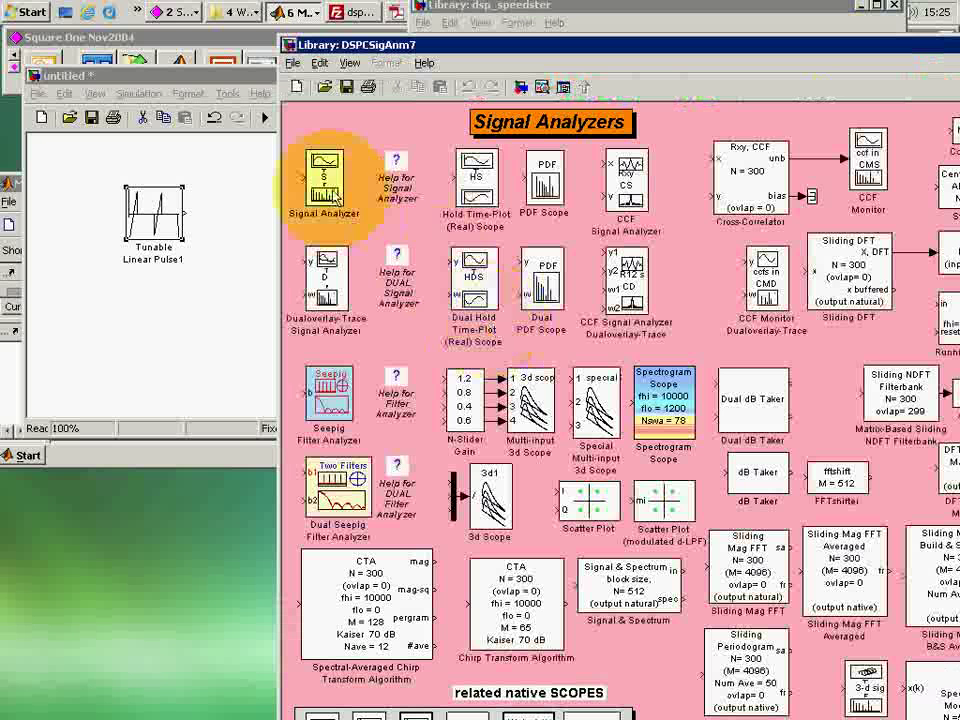
drag(333, 196, 276, 228)
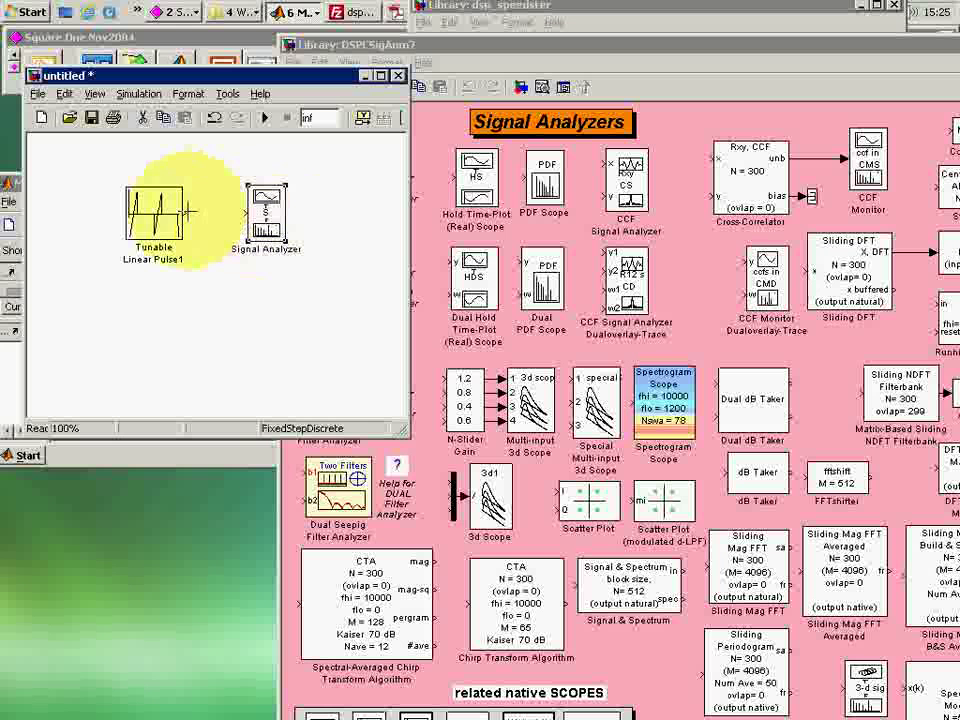
drag(186, 210, 246, 212)
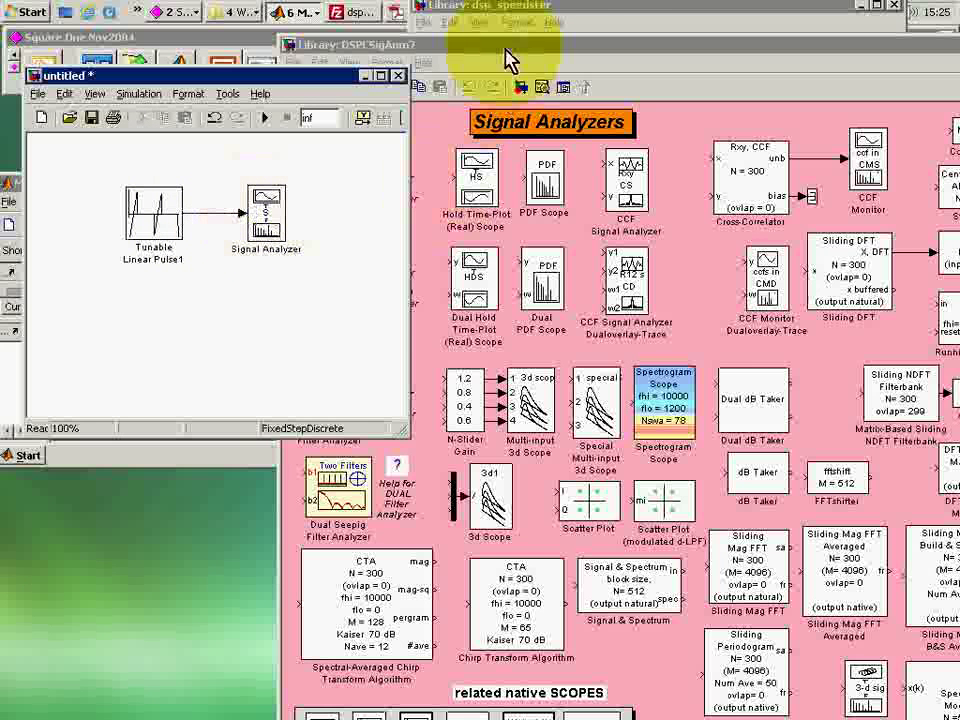
click(510, 60)
click(397, 165)
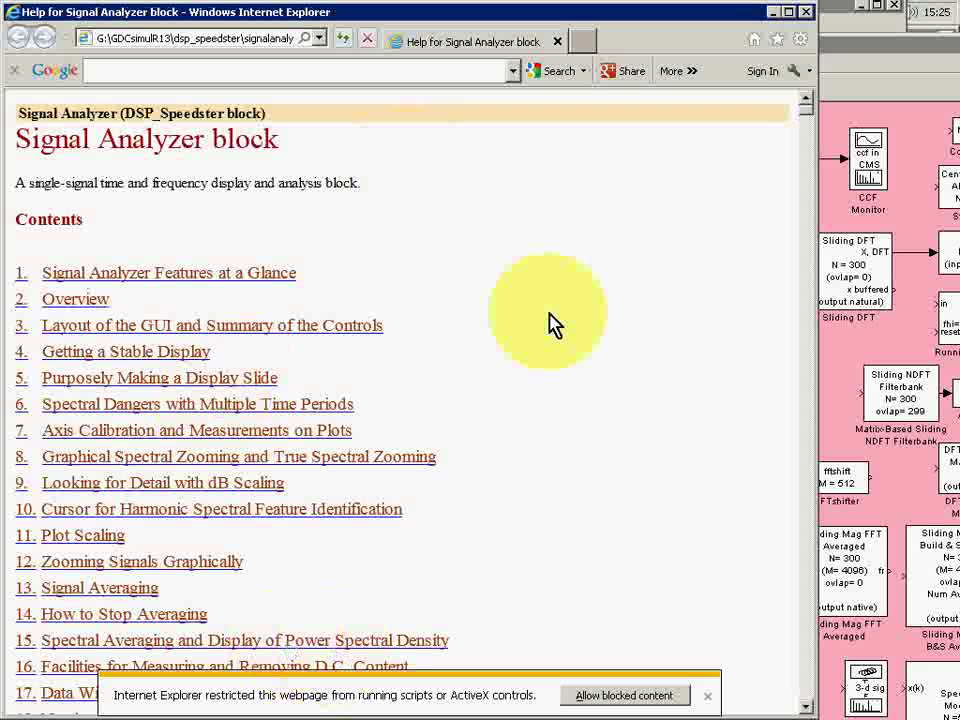
click(802, 12)
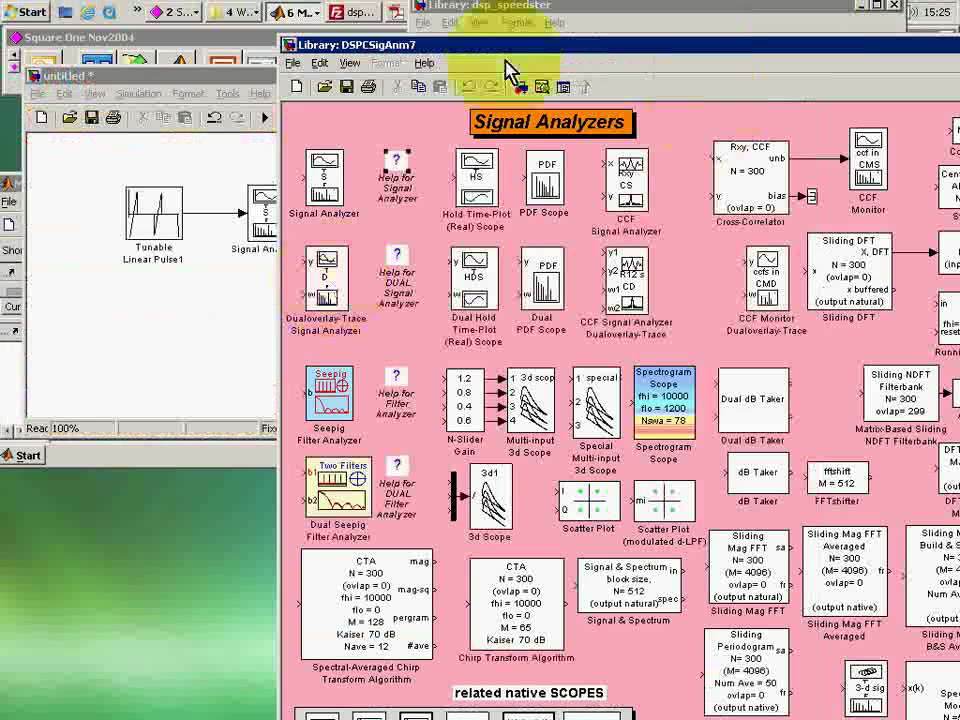
double_click(610, 128)
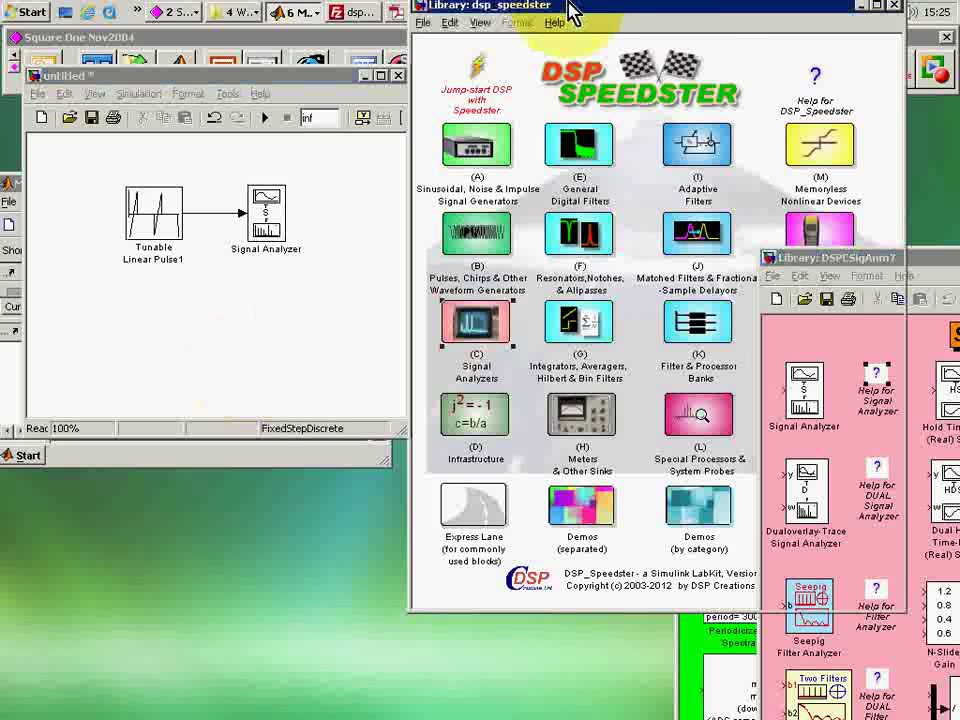
click(705, 12)
drag(705, 12, 620, 10)
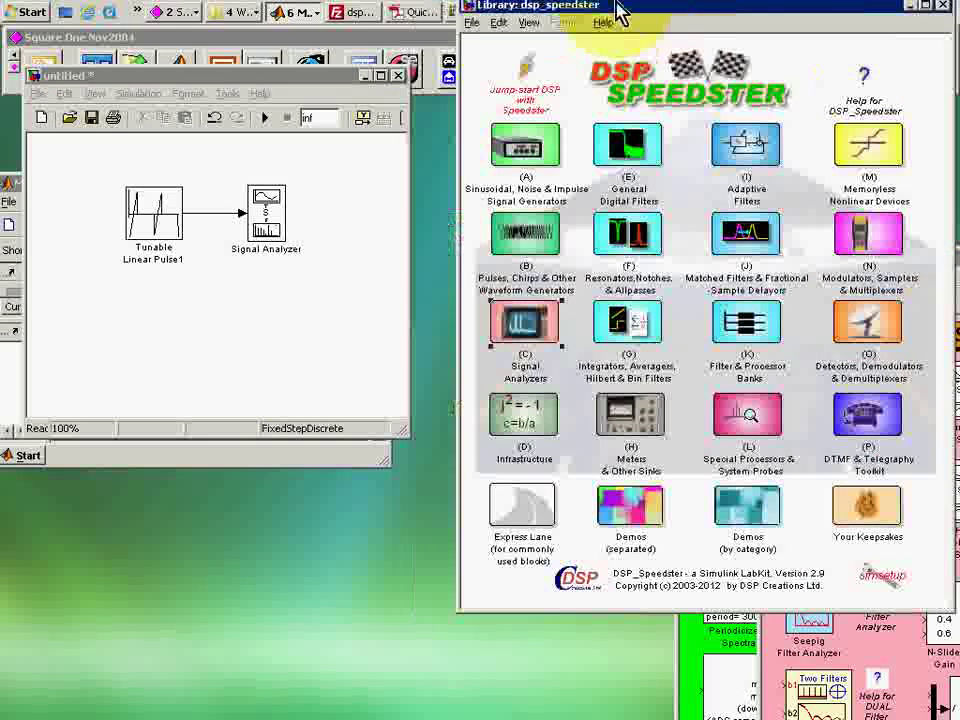
double_click(628, 516)
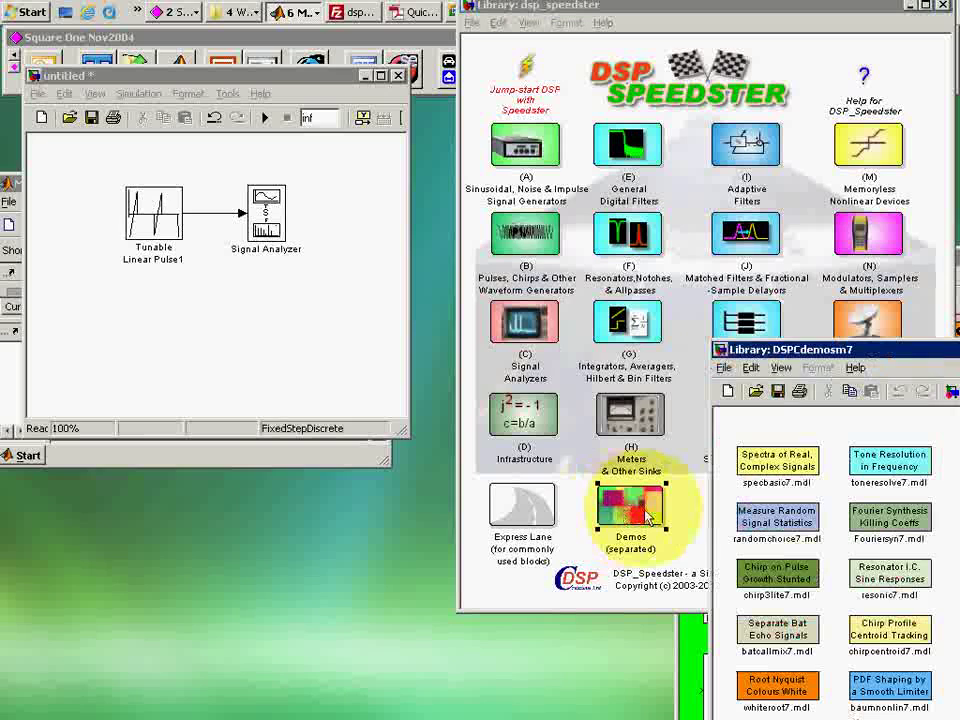
double_click(915, 573)
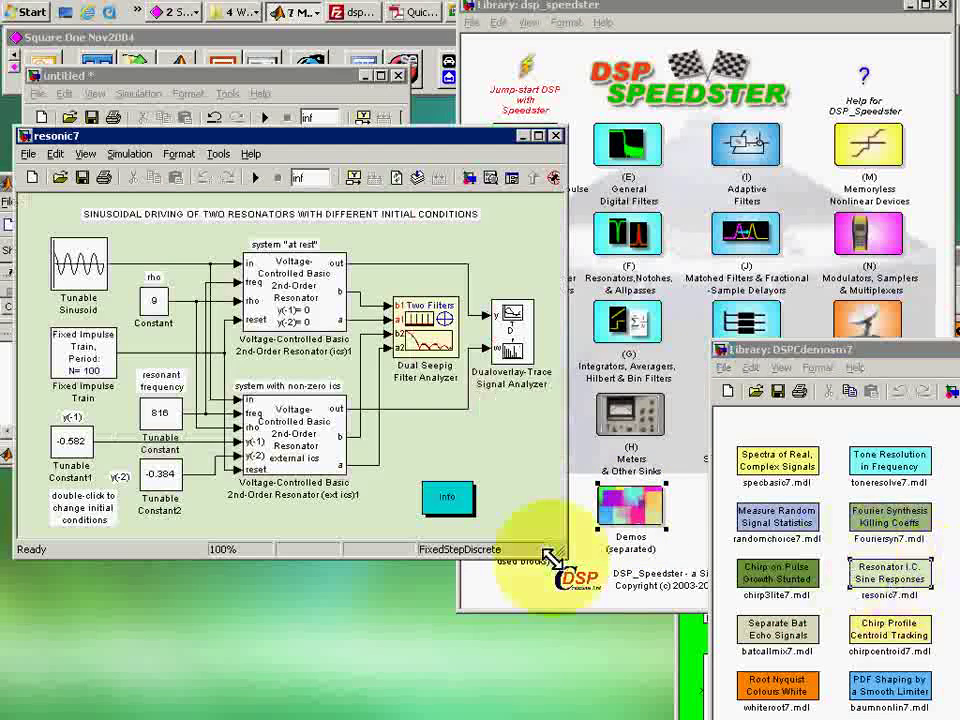
double_click(443, 498)
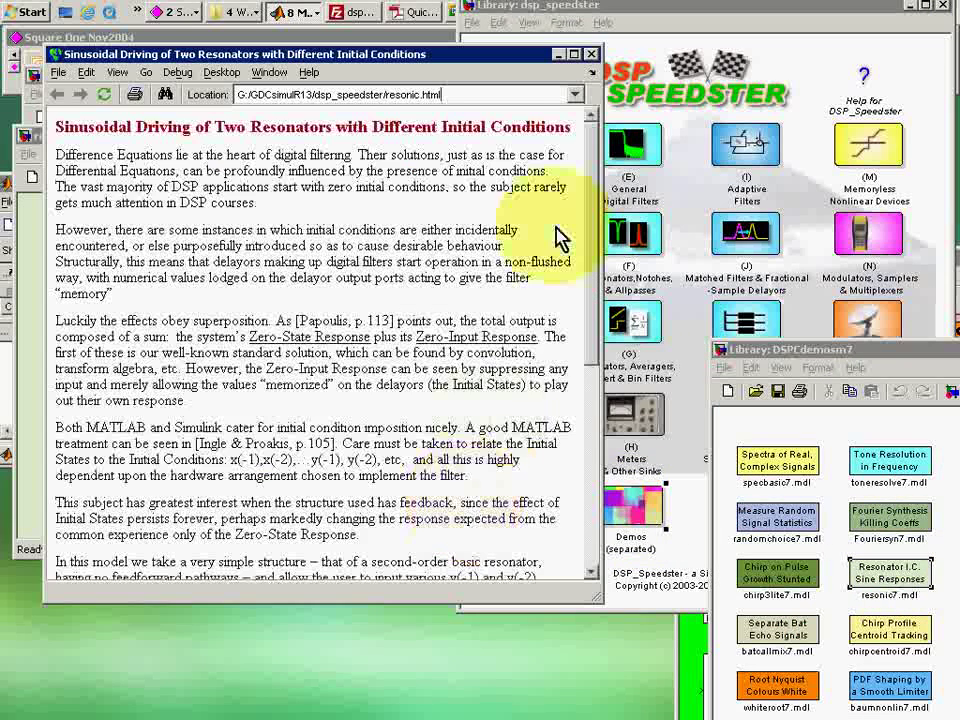
drag(591, 229, 612, 452)
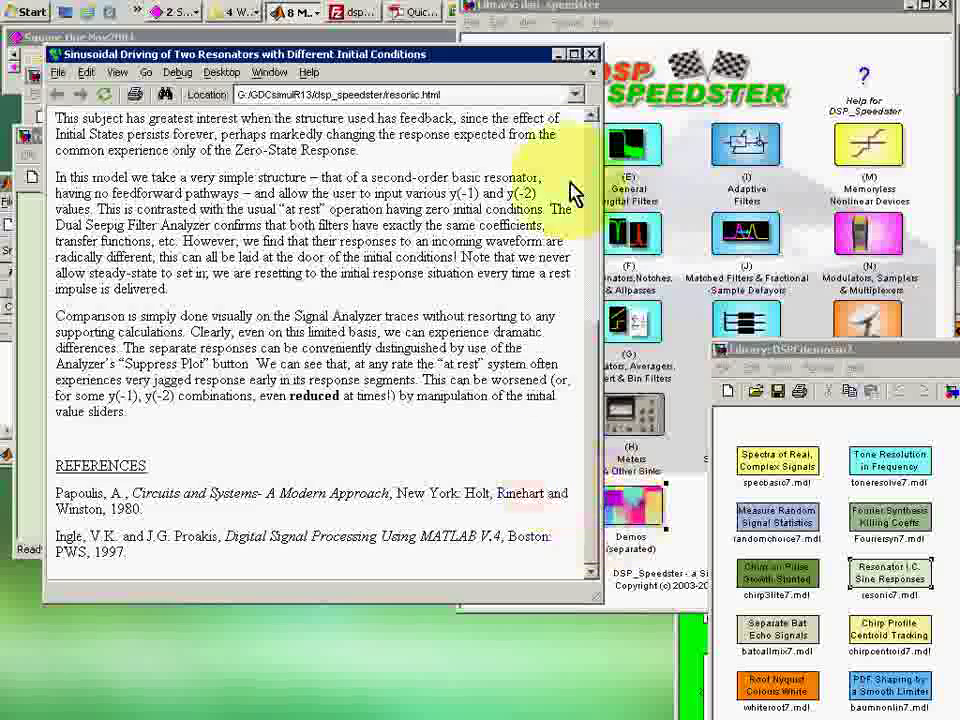
click(591, 54)
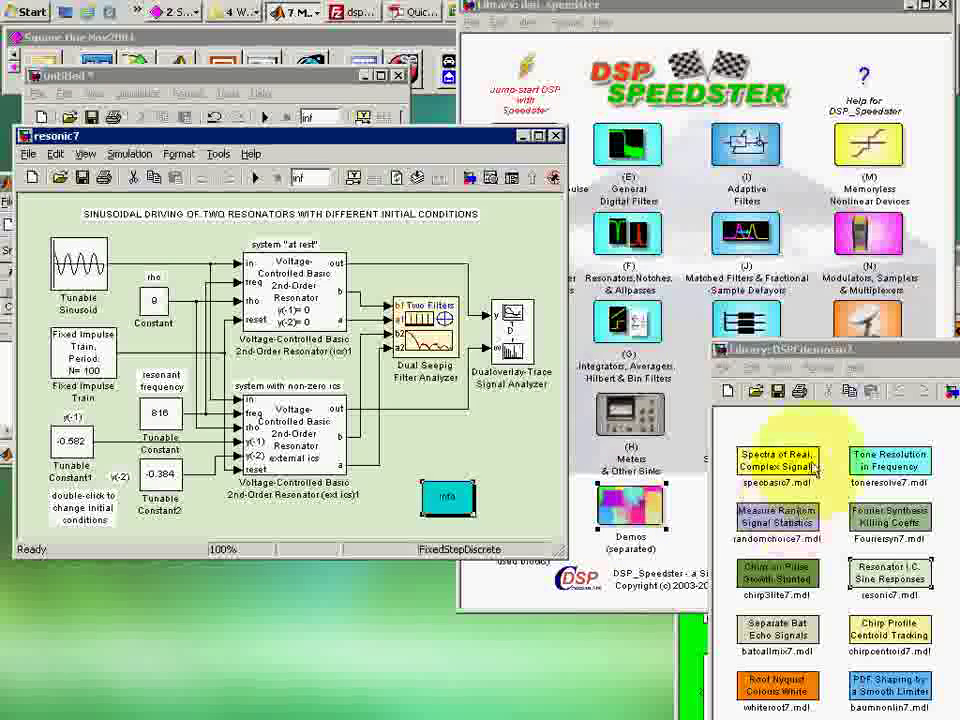
drag(828, 360, 360, 170)
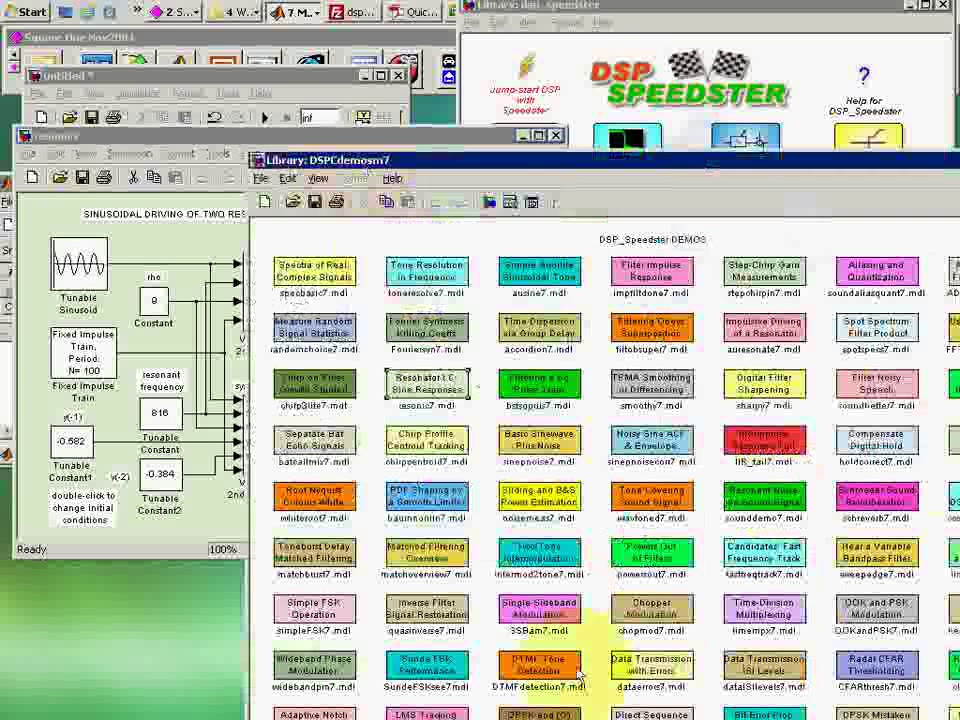
drag(463, 160, 535, 148)
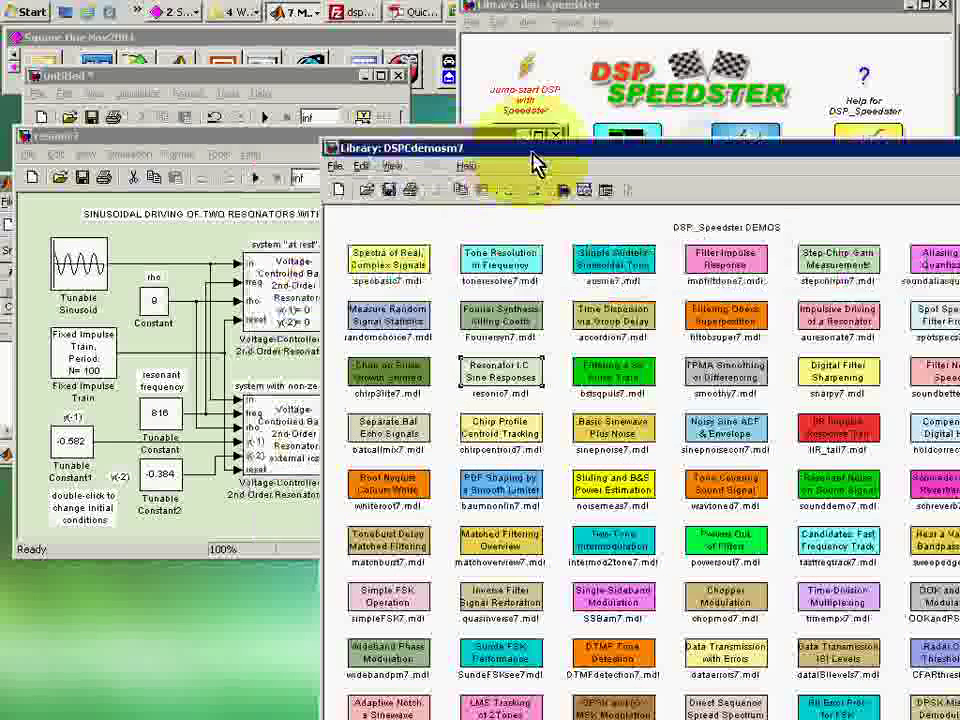
click(331, 150)
click(336, 246)
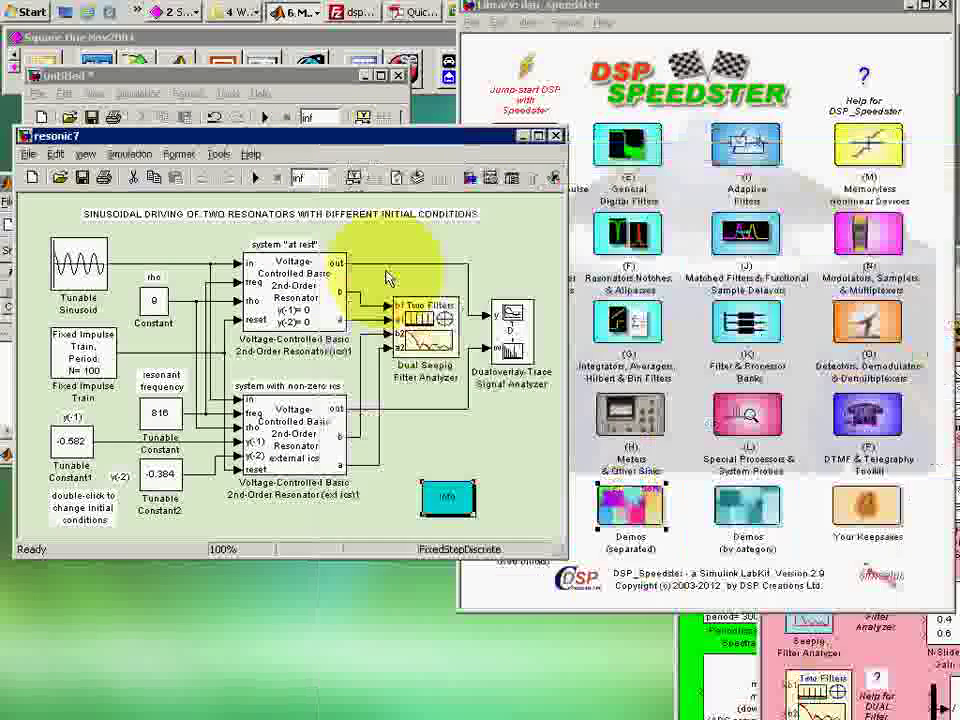
click(554, 136)
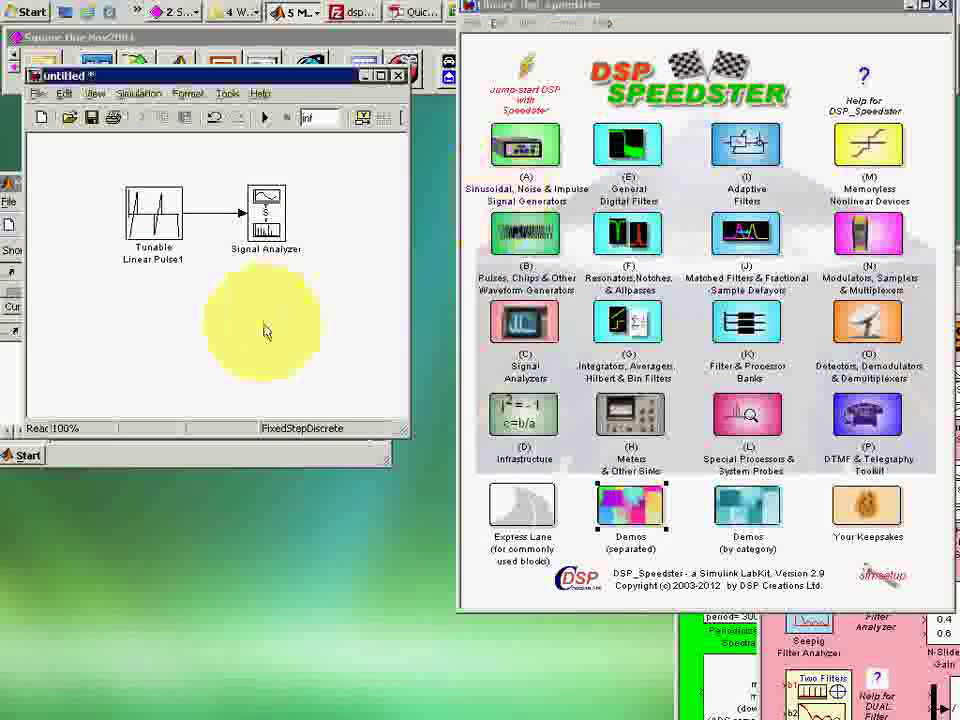
Run the untitled model and open the Tunable Linear Pulse1 parameter controls.
drag(645, 14, 772, 11)
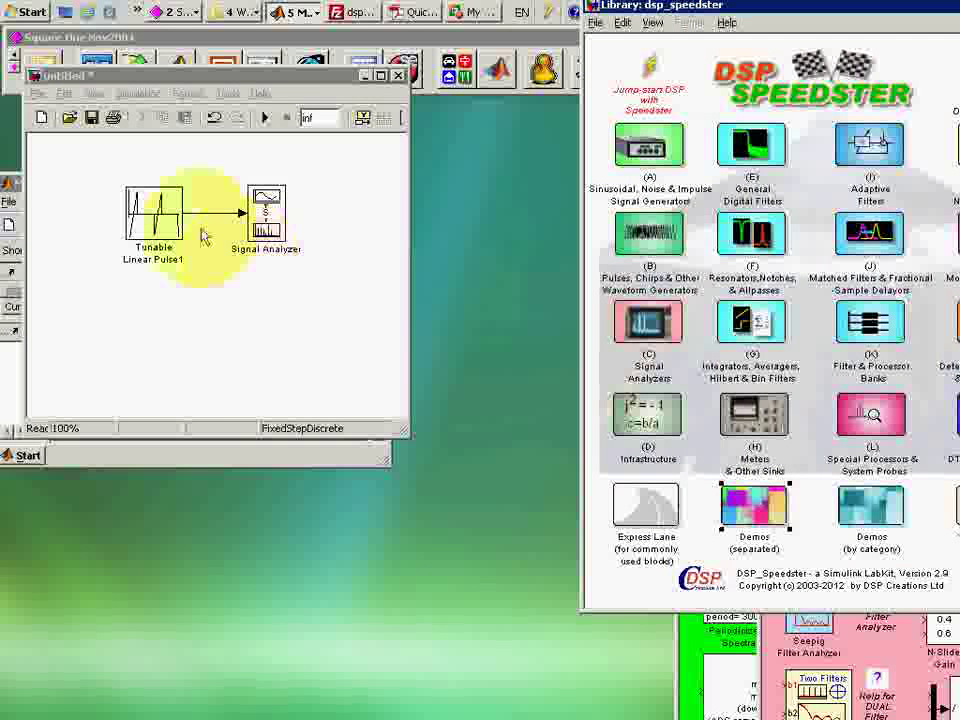
click(265, 118)
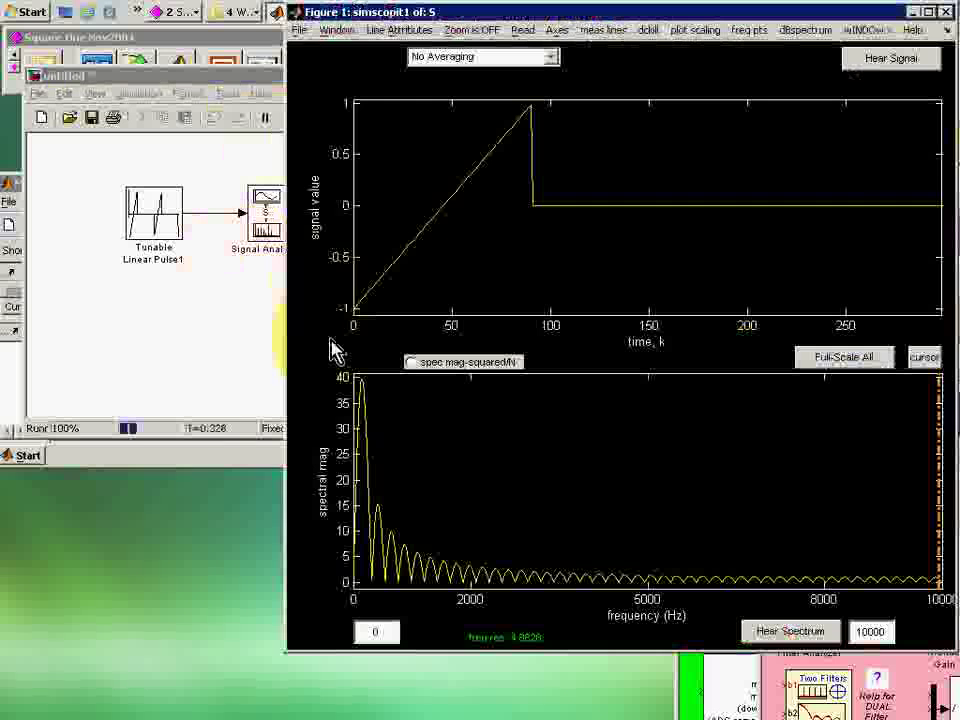
double_click(154, 214)
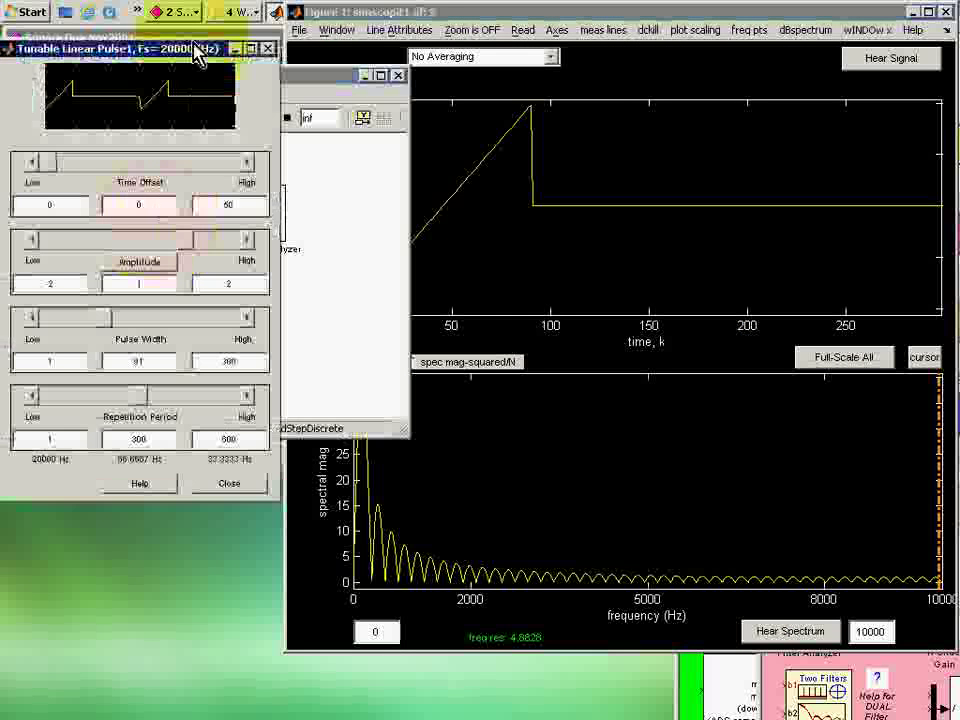
drag(200, 55, 192, 92)
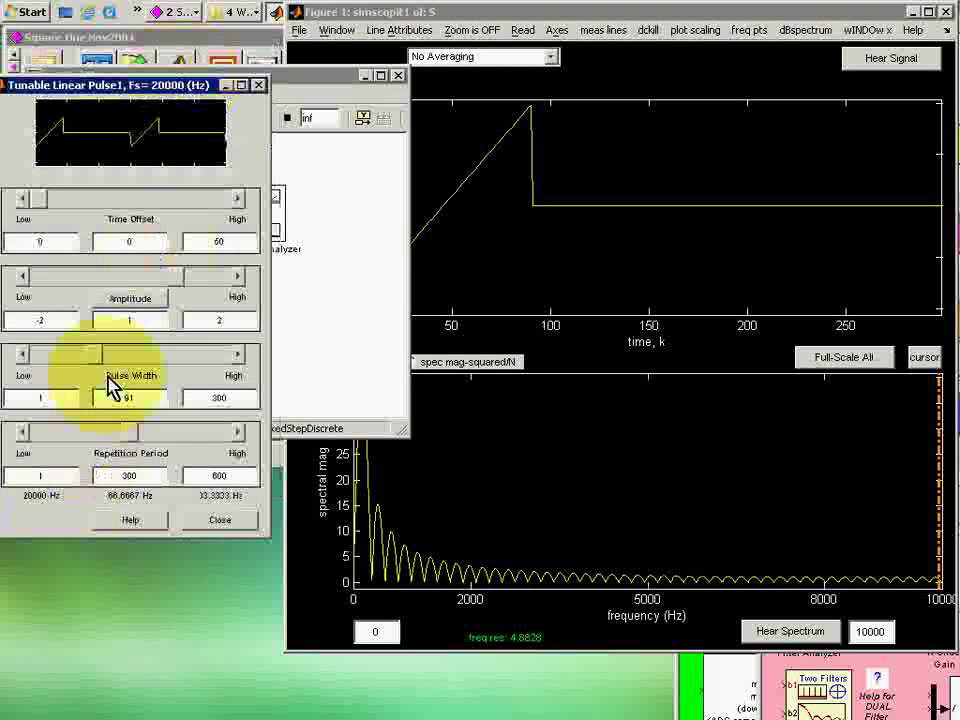
Widen the pulse from 91 to 200, then narrow it to 124 while watching the analyzer plots.
drag(103, 357, 162, 356)
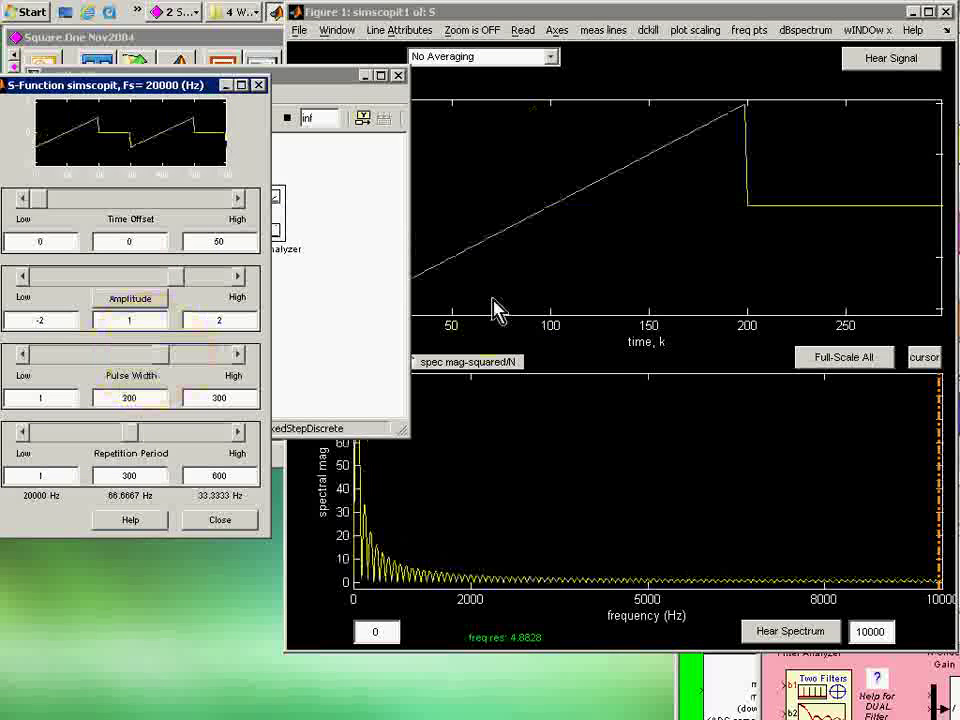
click(700, 13)
drag(700, 13, 785, 0)
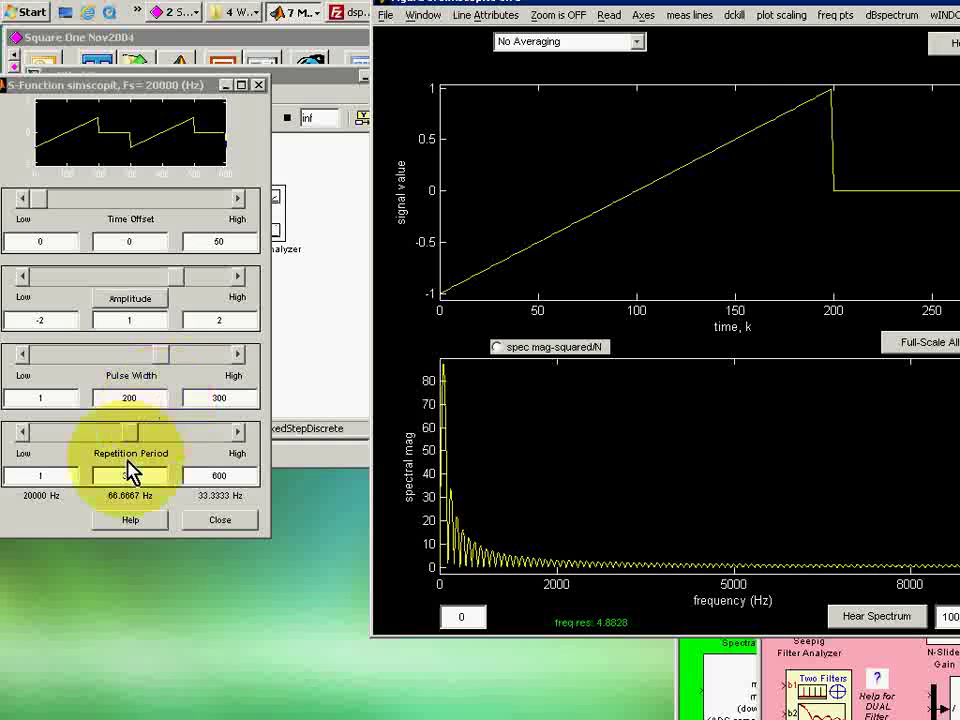
drag(156, 357, 118, 357)
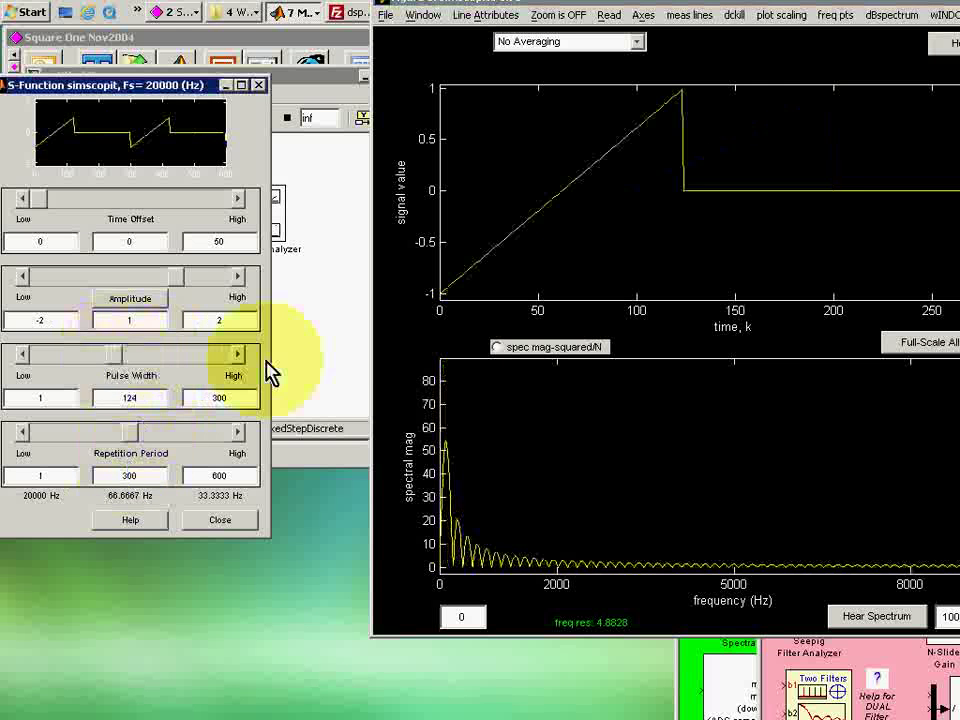
click(339, 311)
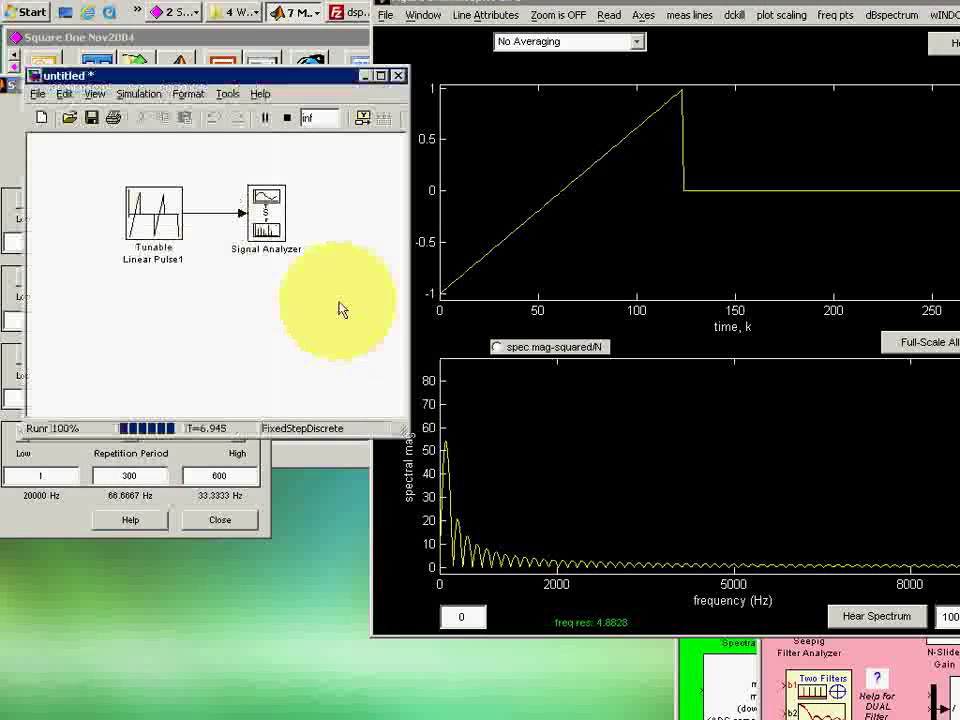
Stop the running pulse simulation and close the untitled model window.
click(287, 118)
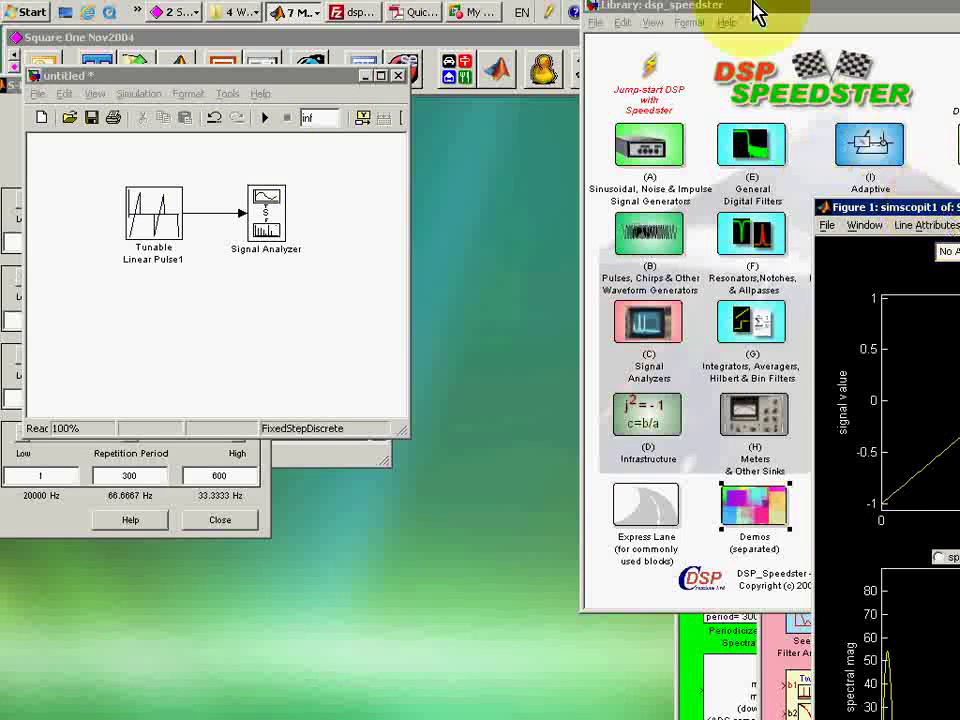
drag(755, 12, 603, 12)
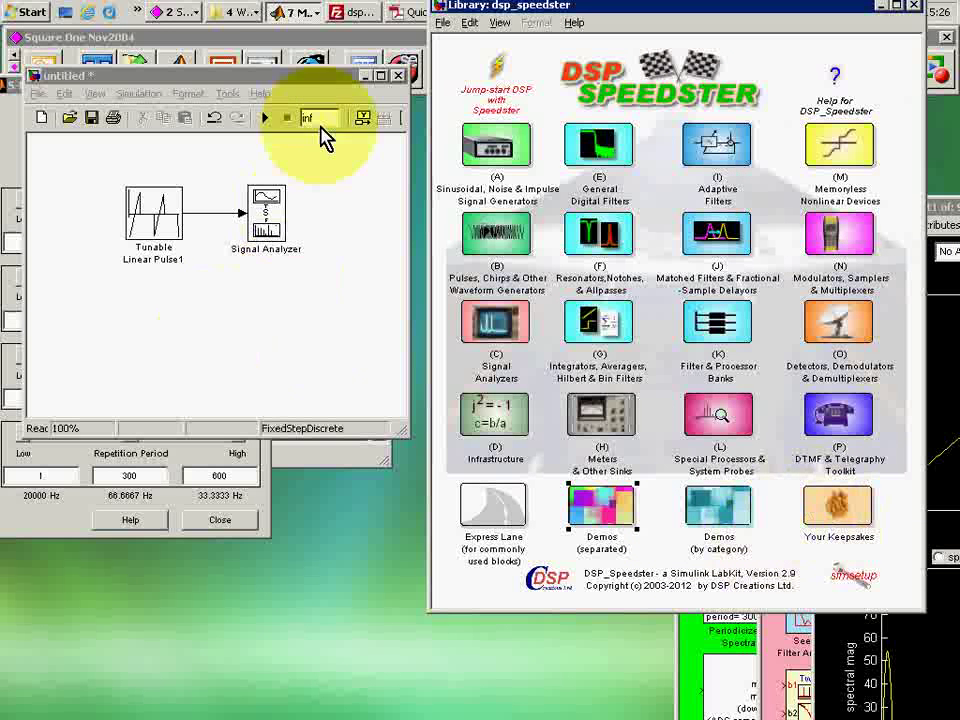
drag(300, 77, 282, 77)
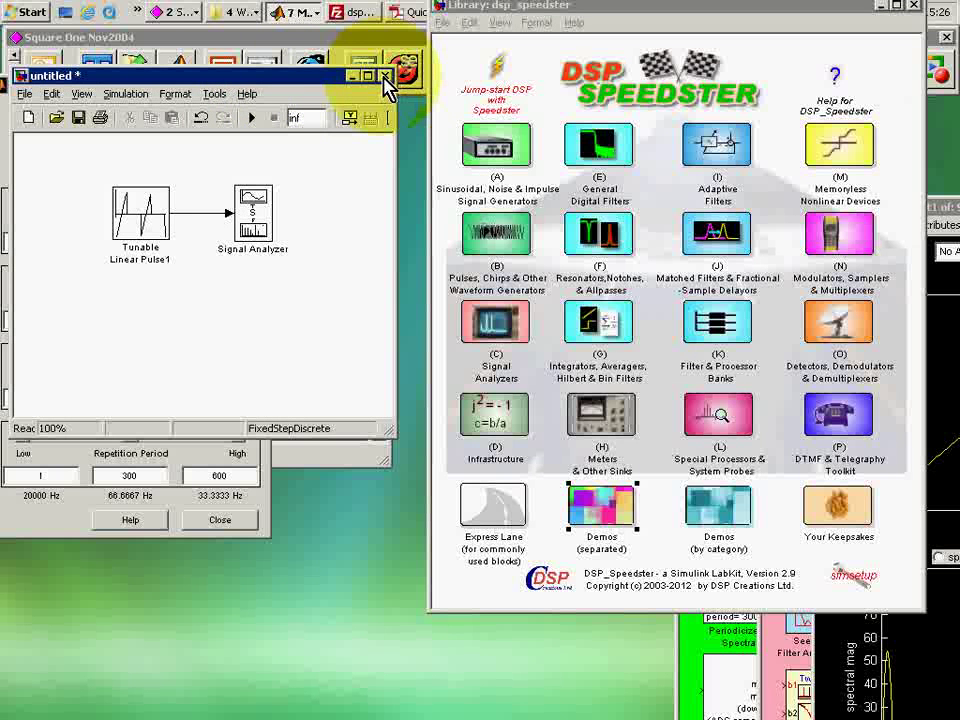
click(386, 78)
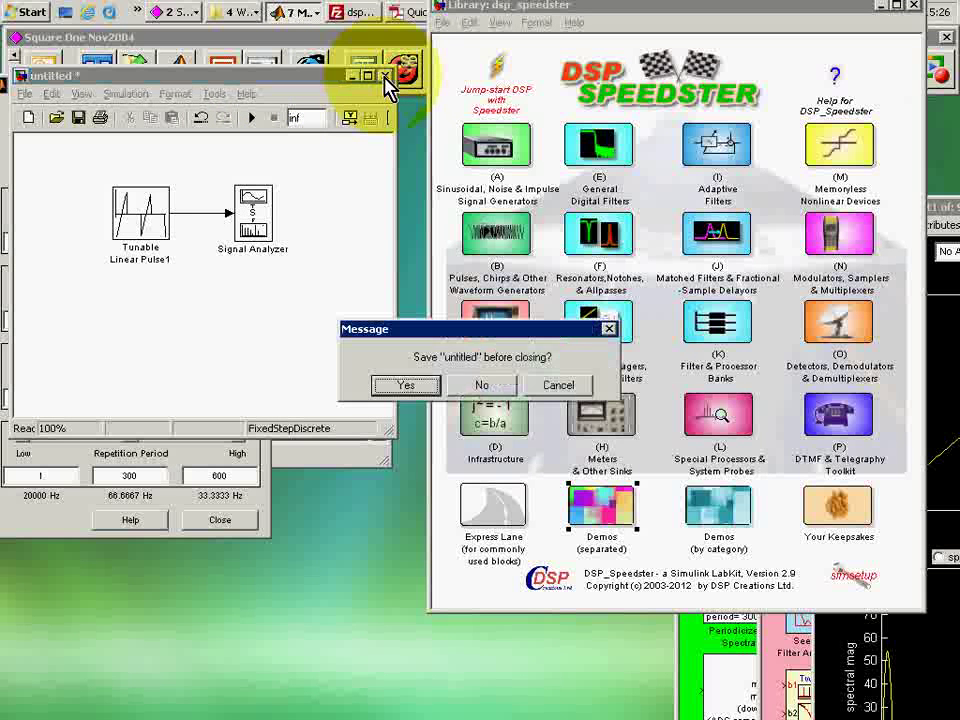
click(478, 388)
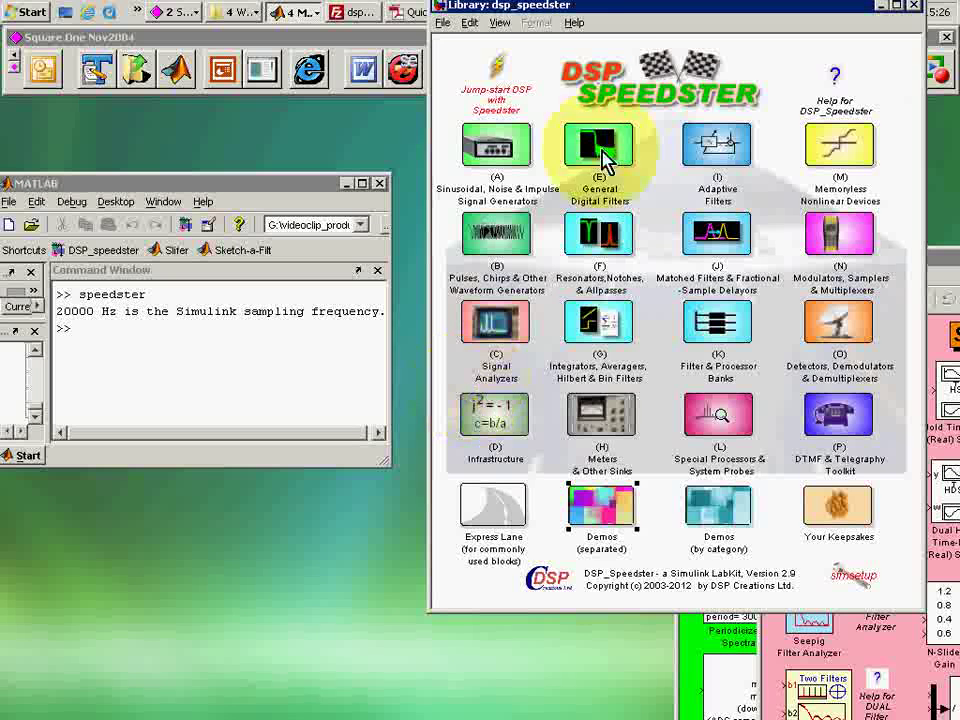
drag(505, 15, 395, 15)
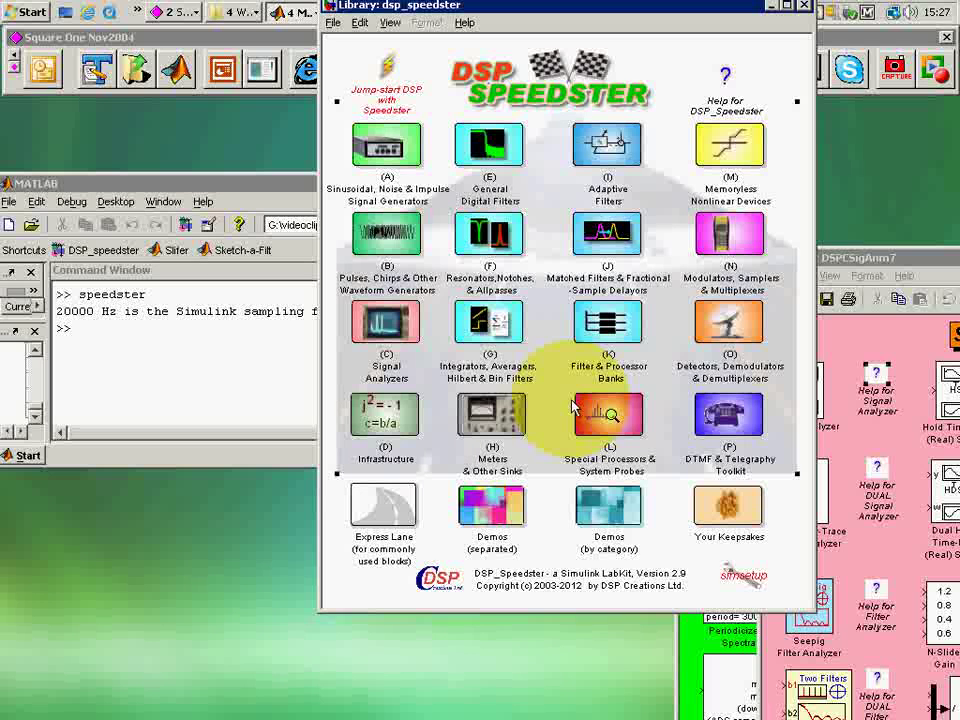
drag(574, 9, 594, 50)
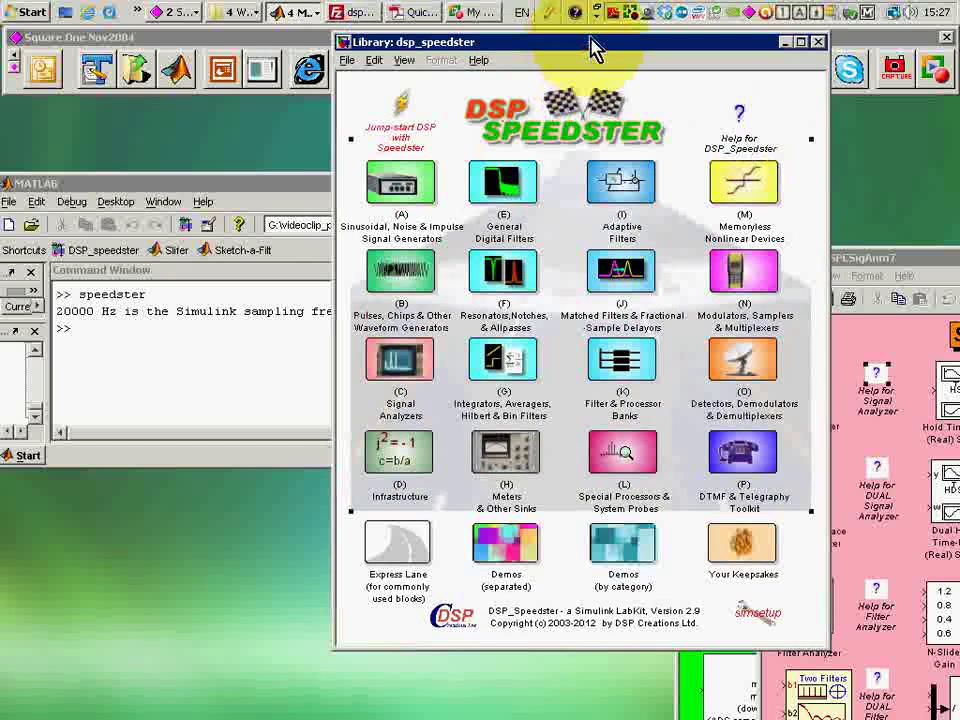